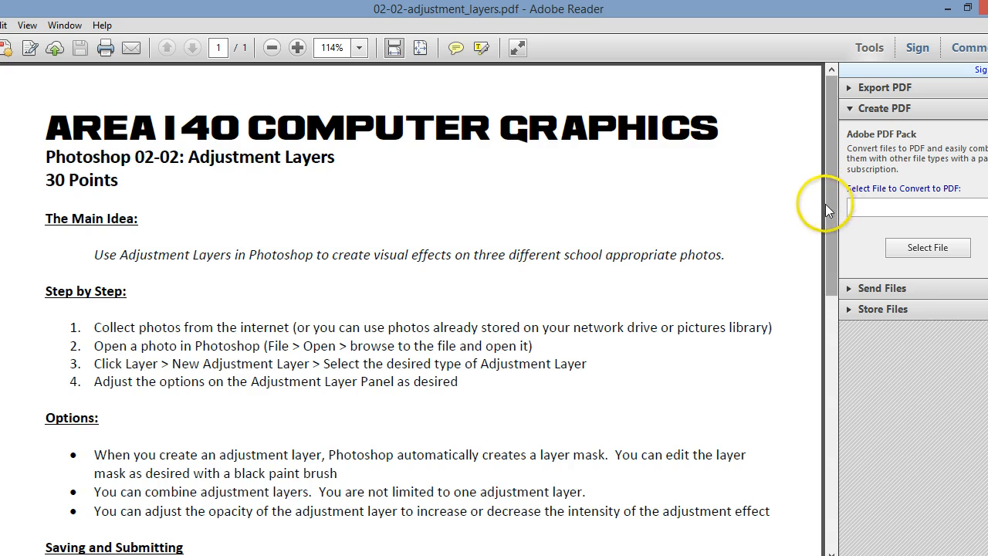
- Read through the Adjustment Layers assignment sheet: main idea, step-by-step instructions, options, and saving and submitting rules
drag(830, 210, 827, 231)
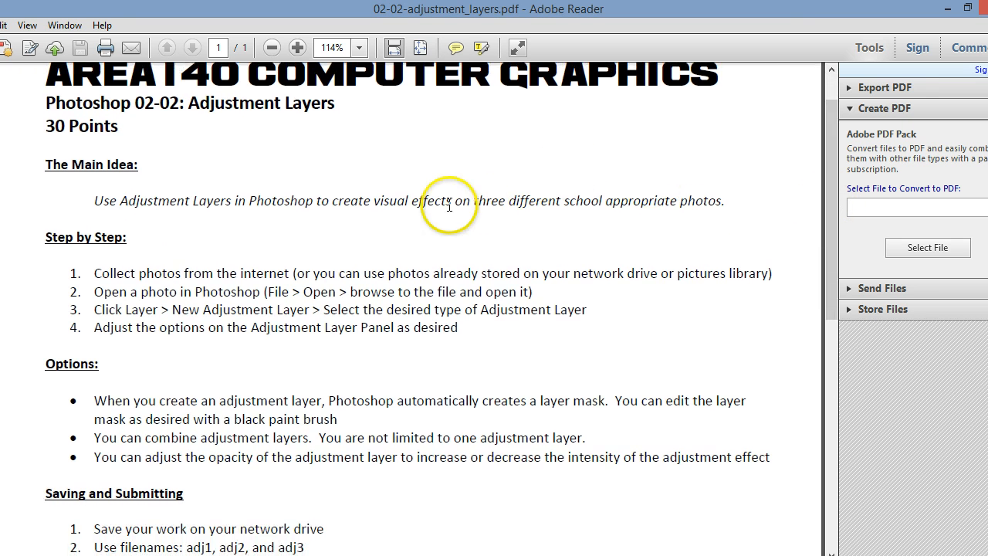
drag(509, 201, 712, 211)
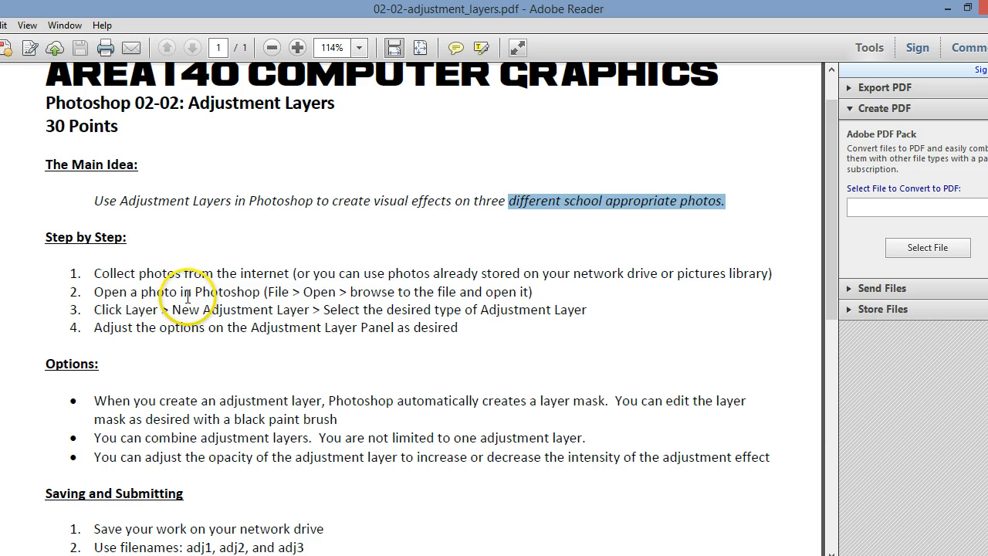
drag(136, 273, 248, 332)
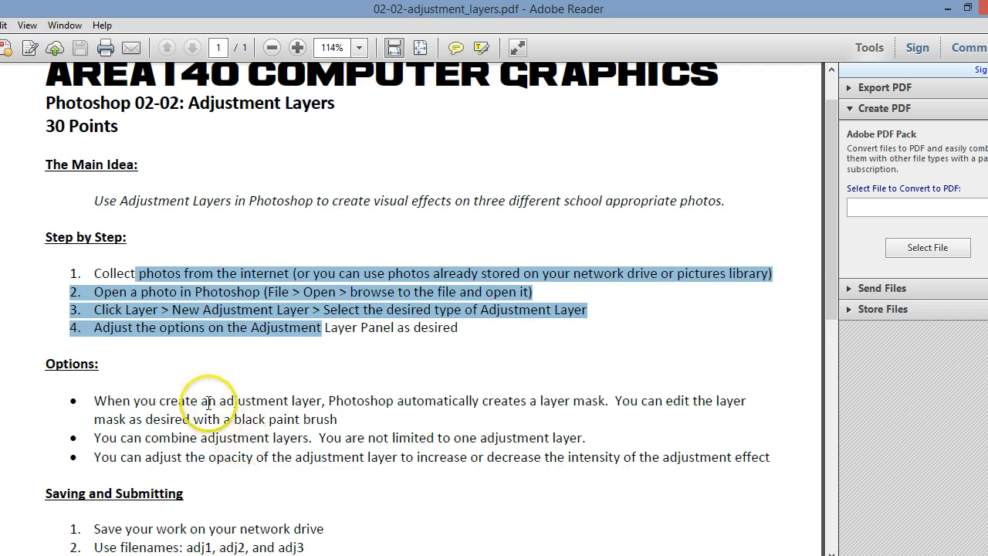
drag(160, 401, 259, 467)
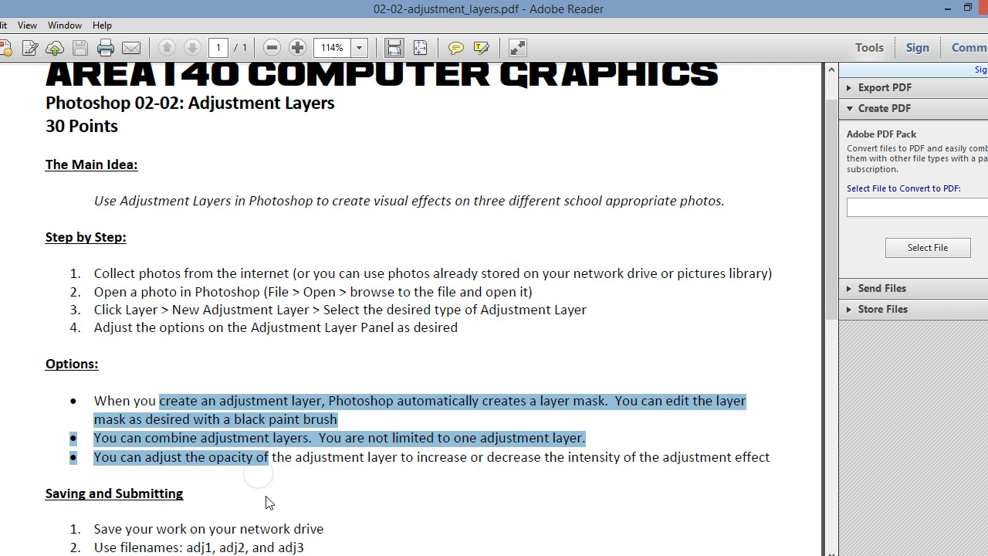
drag(834, 259, 828, 304)
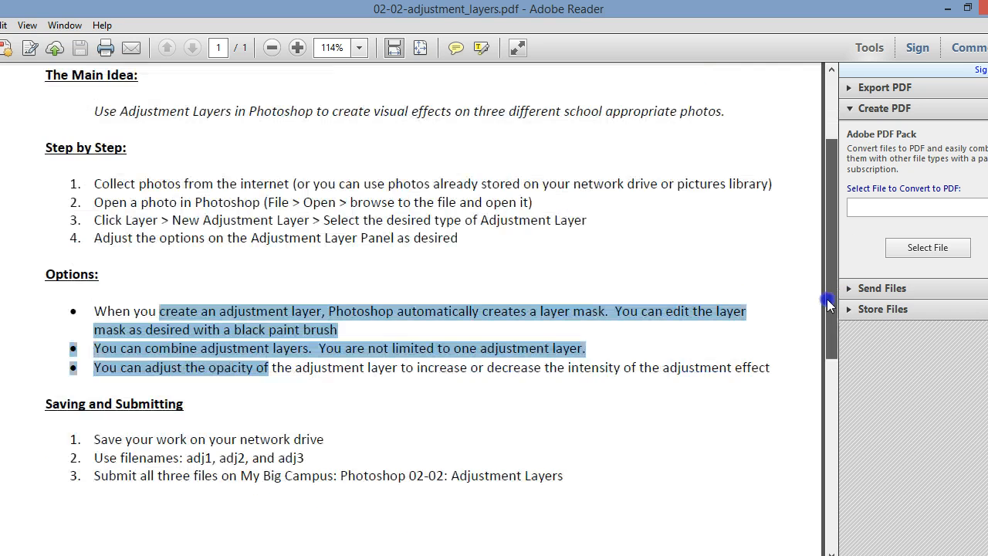
drag(188, 439, 248, 473)
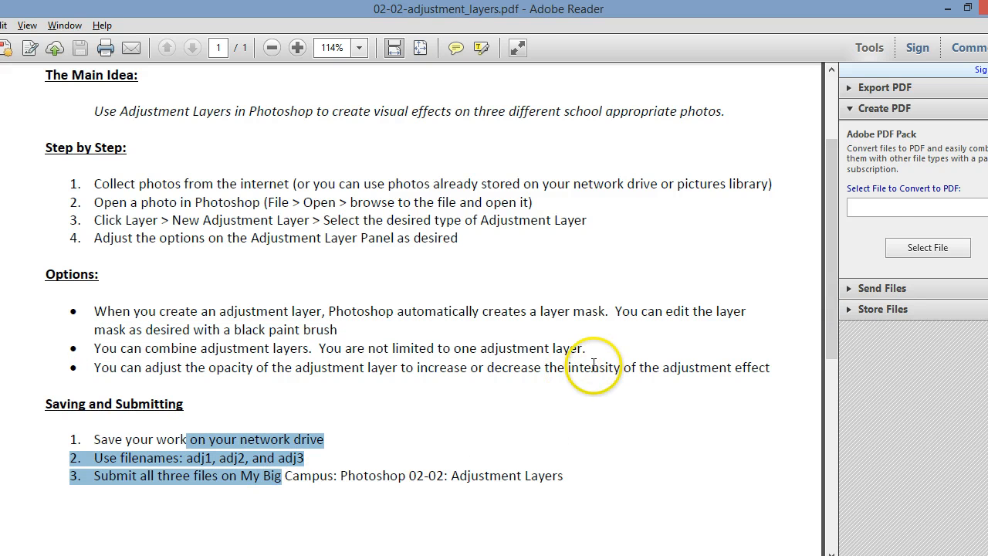
- Check the My Big Campus assignment list in the browser and switch to Photoshop
key(alt+Tab)
key(alt+Tab)
key(alt+Tab)
key(alt+Tab)
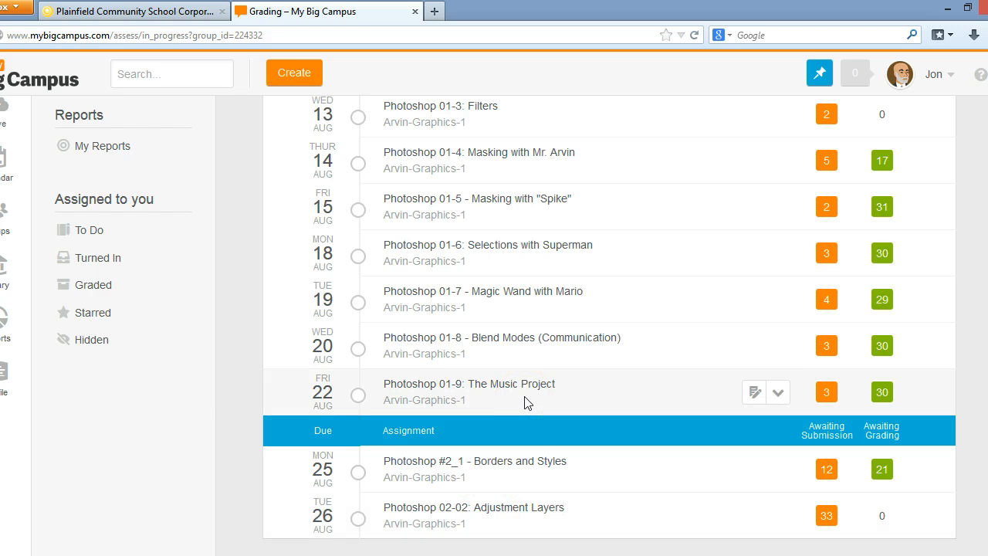
key(alt+Tab)
key(alt+Tab)
key(alt+Tab)
key(alt+Tab)
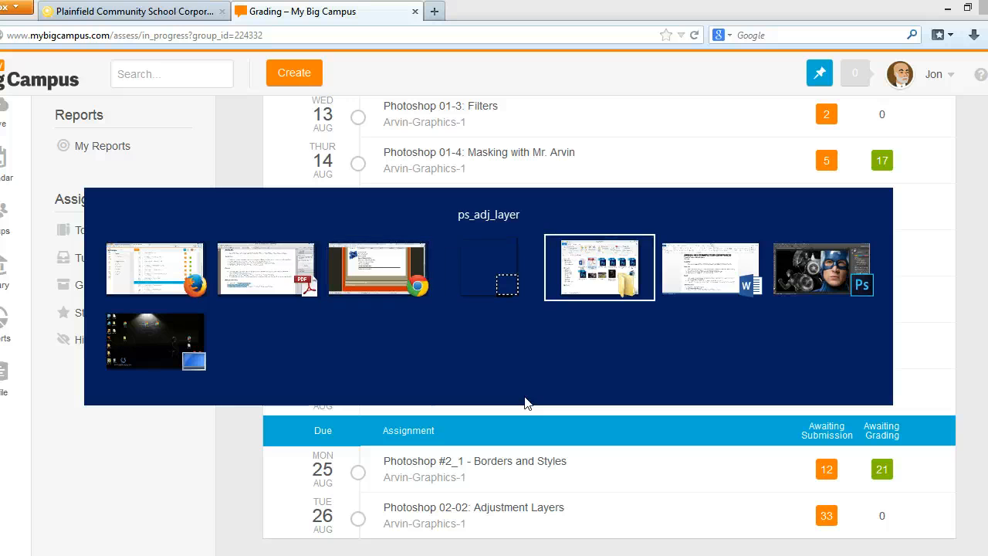
key(Escape)
key(alt+Tab)
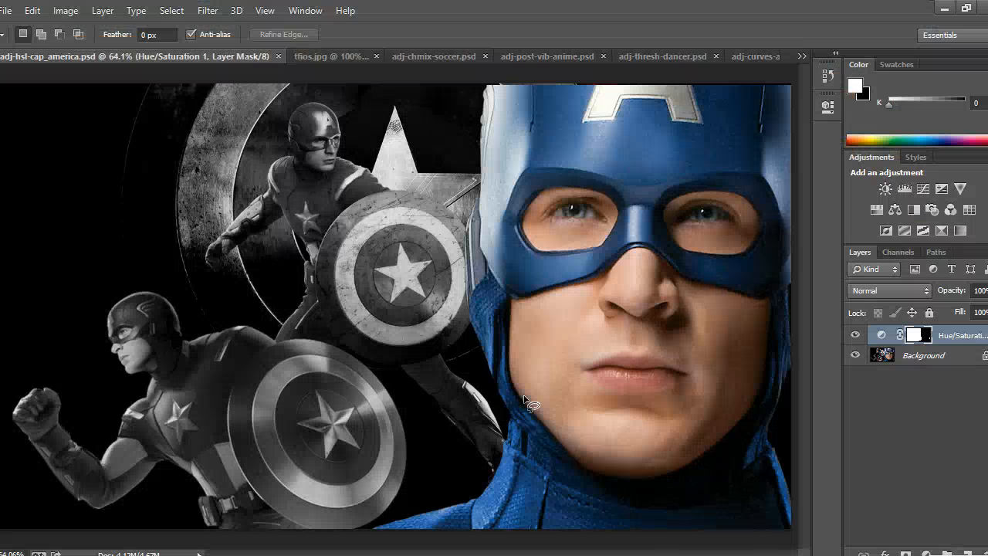
- Restore the Photoshop window to a floating size, reposition it and enlarge it so the tools and panels fit on screen
click(966, 8)
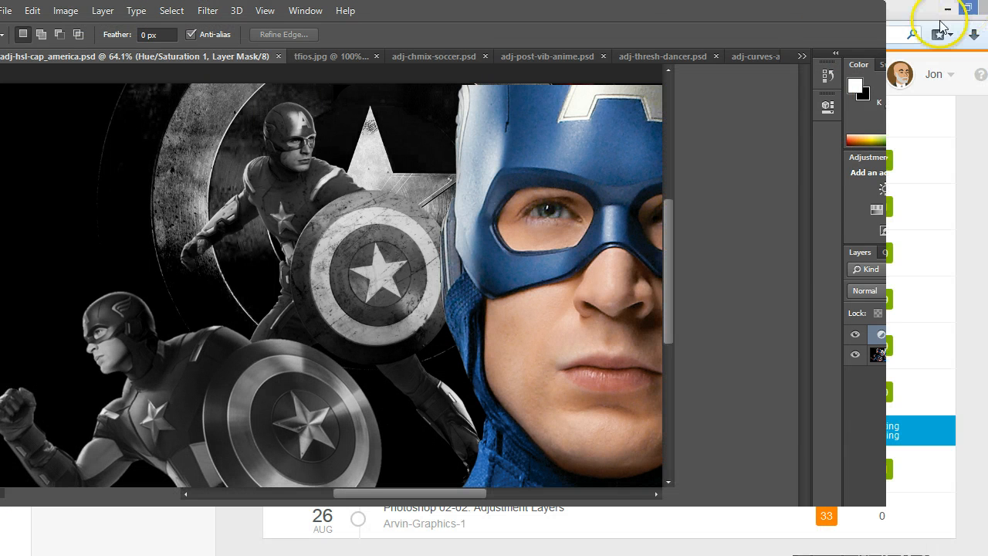
drag(629, 14, 674, 24)
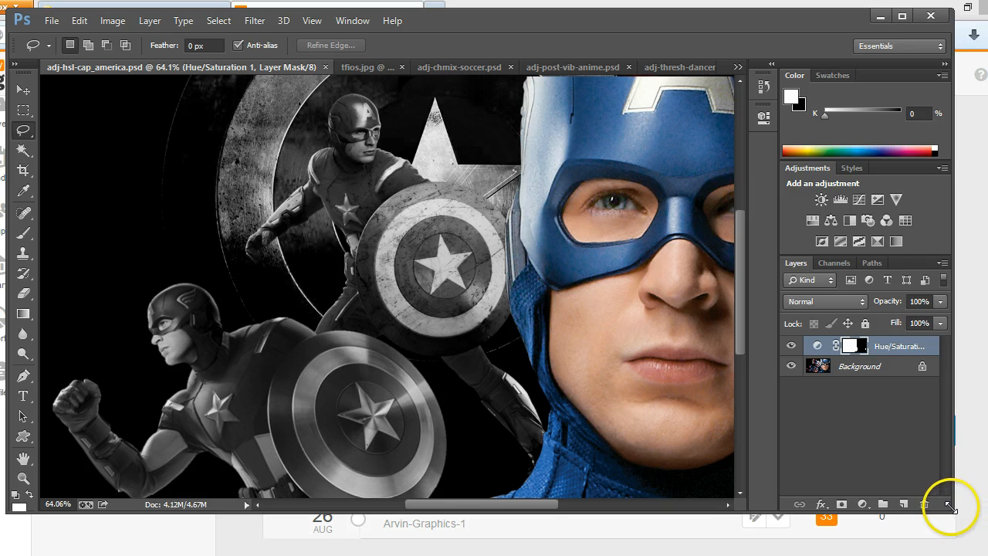
drag(954, 513, 974, 546)
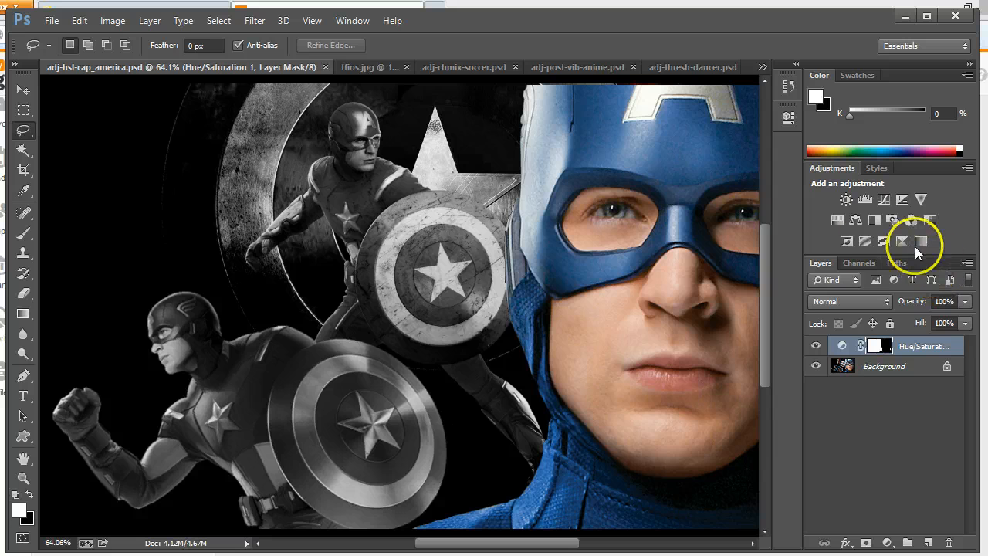
- Compare adj-hsl-cap_america.psd without and with its Hue/Saturation layer, and tfios.jpg without and with its Posterize 1 layer
click(815, 346)
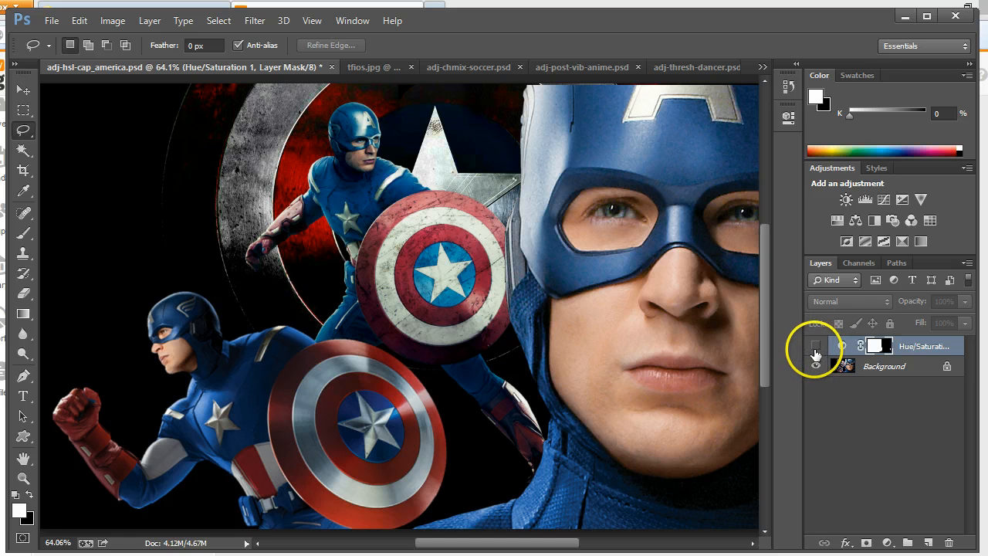
click(817, 348)
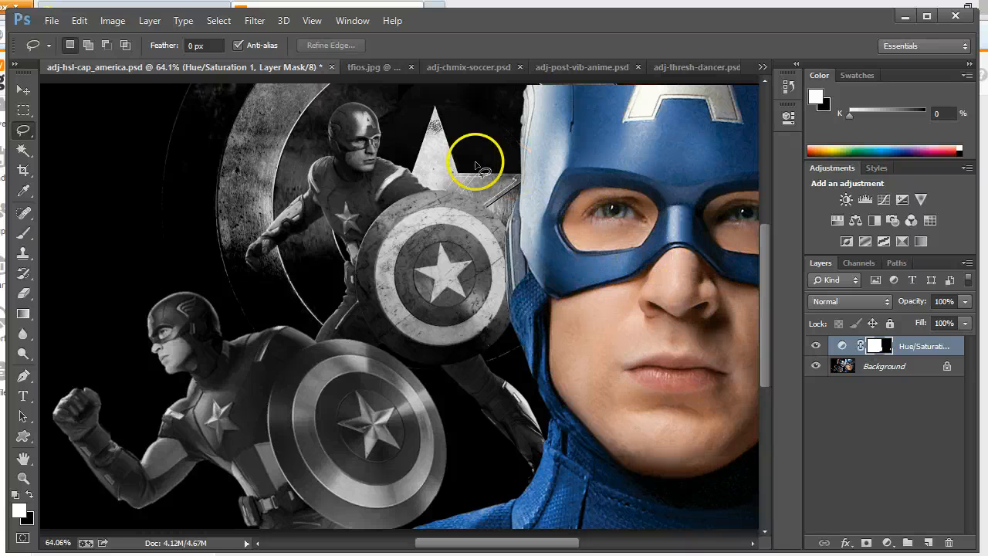
click(381, 68)
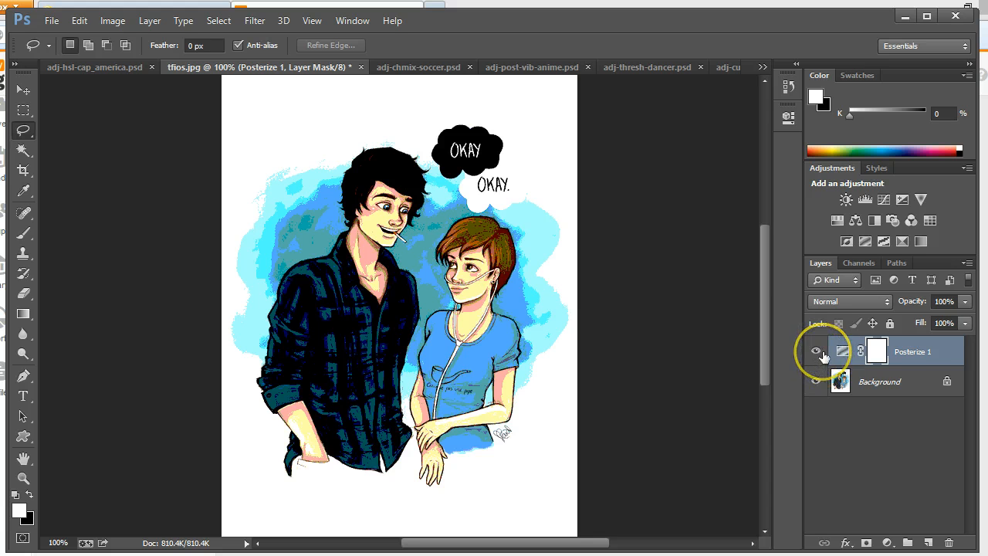
click(825, 354)
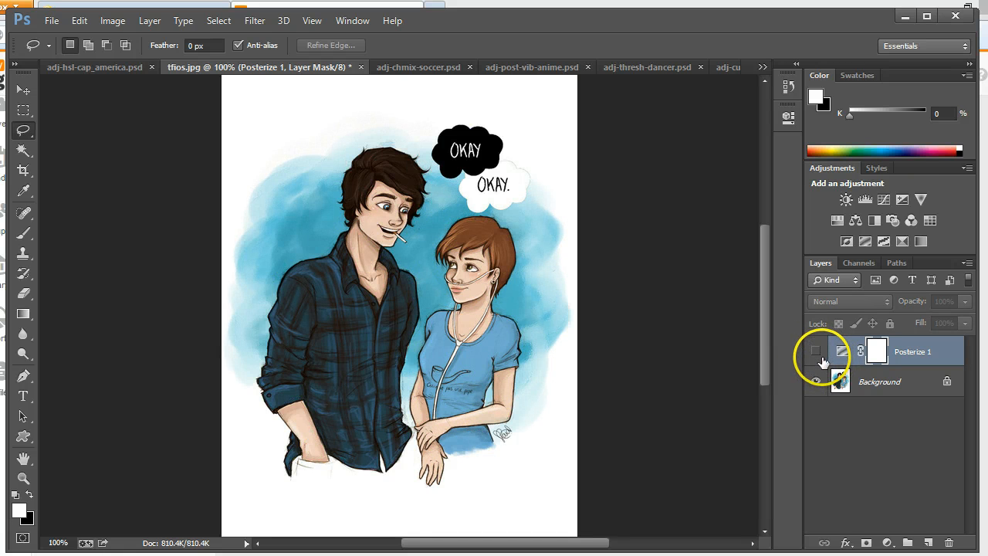
click(816, 352)
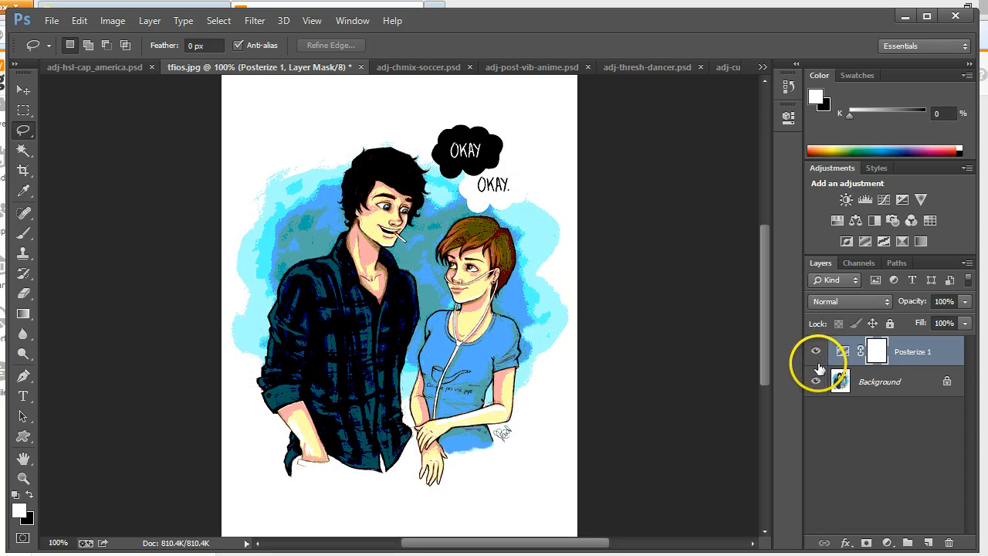
- Bring up adj-chmix-soccer.psd and compare the photo without and with its Channel Mixer adjustment layer
click(414, 67)
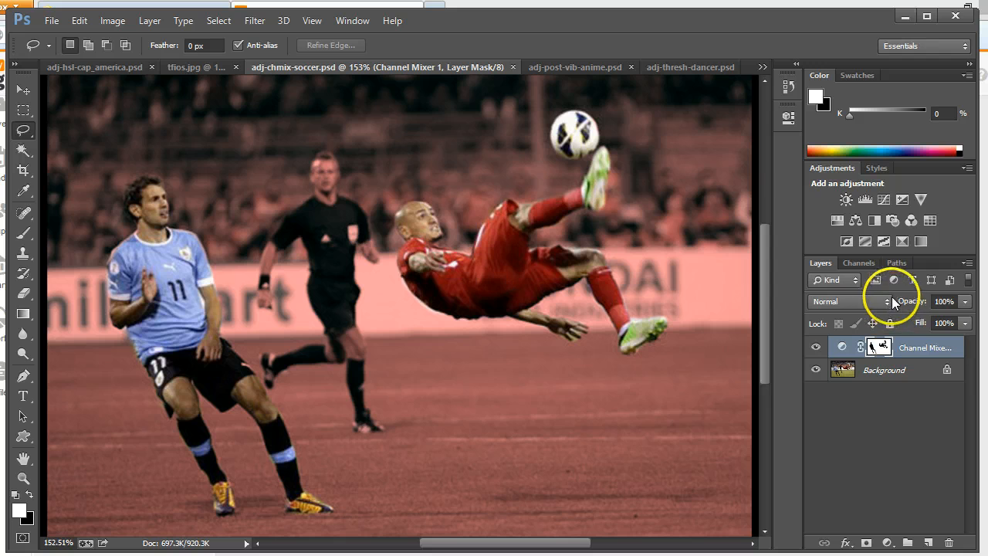
click(816, 348)
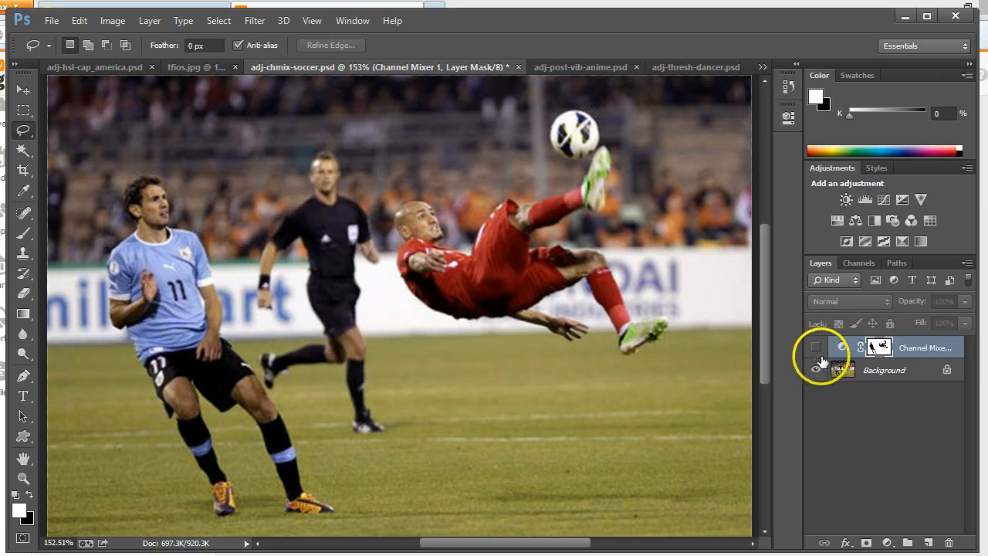
click(816, 348)
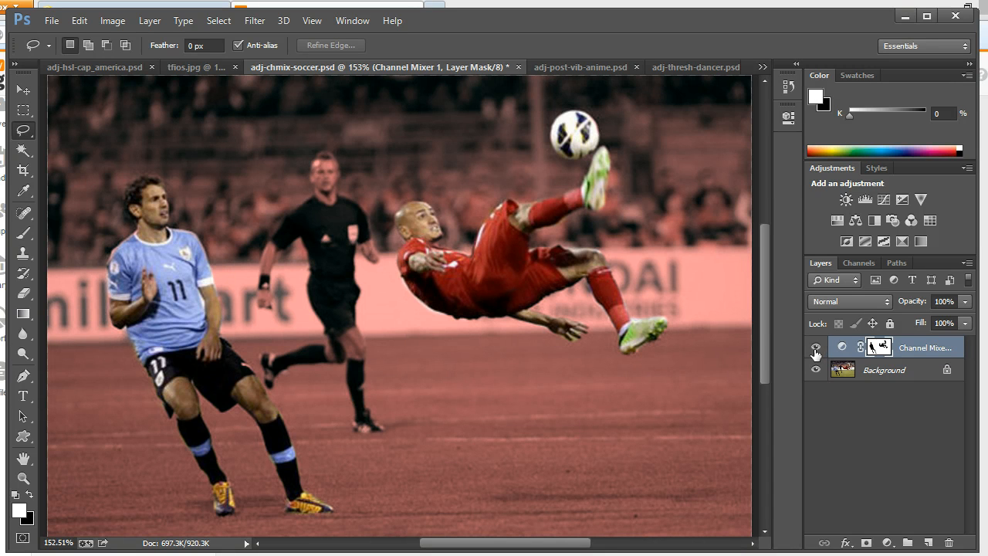
- Bring up adj-post-vib-anime.psd and compare the image with the Vibrance 1 and Posterize 1 layers hidden and shown again
click(591, 67)
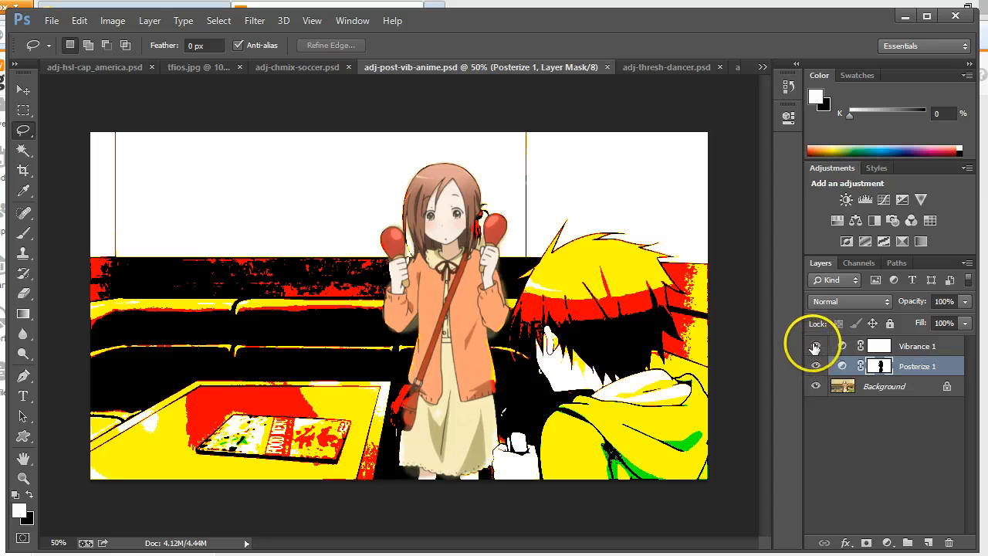
click(816, 346)
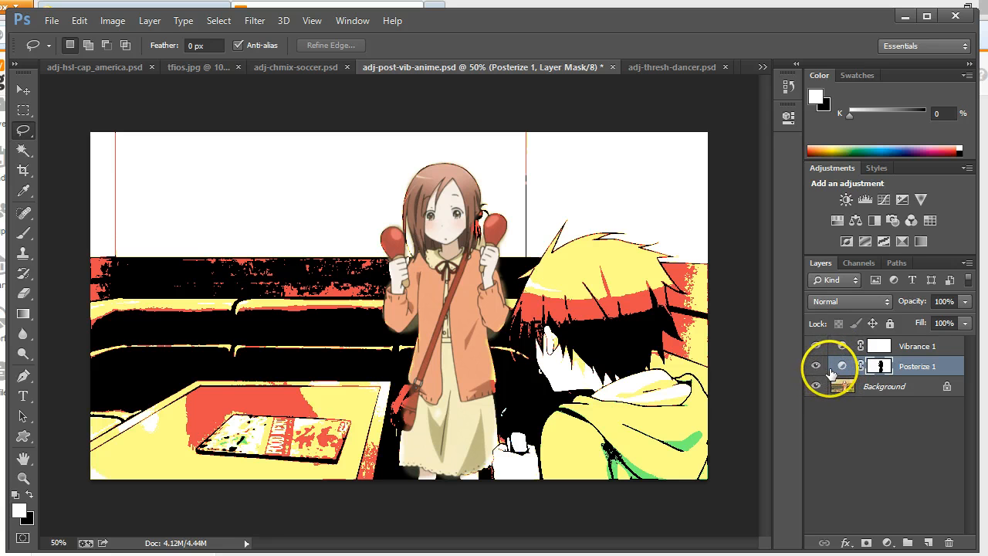
click(816, 345)
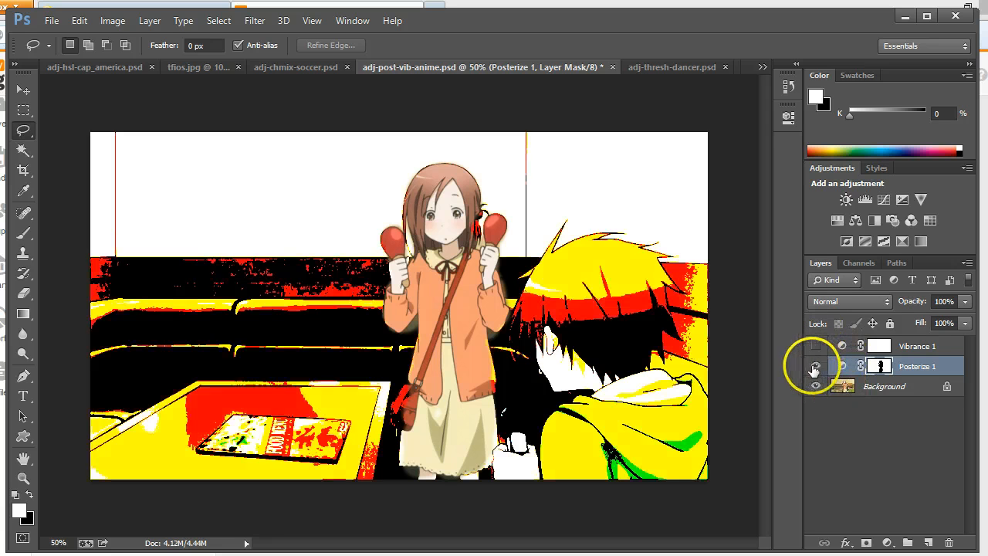
click(817, 366)
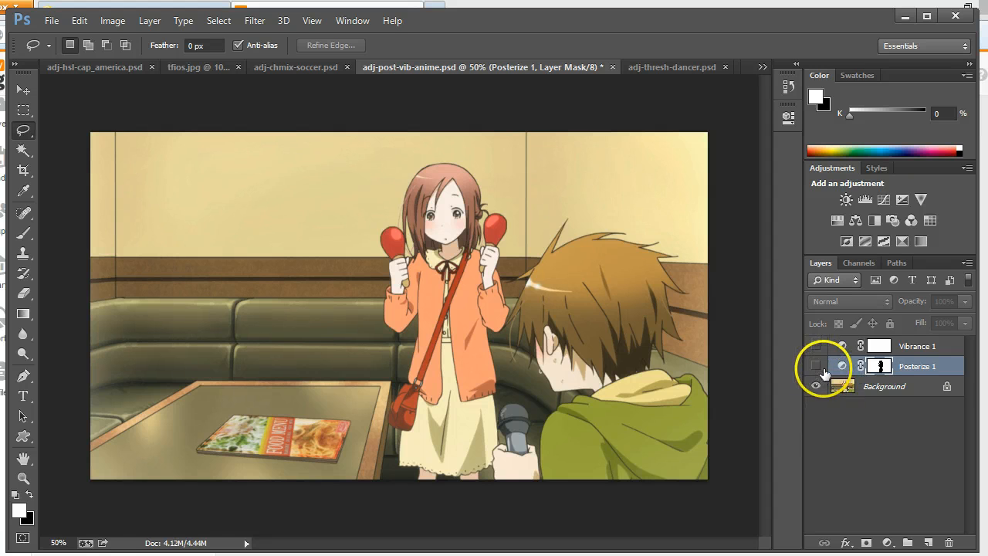
click(816, 369)
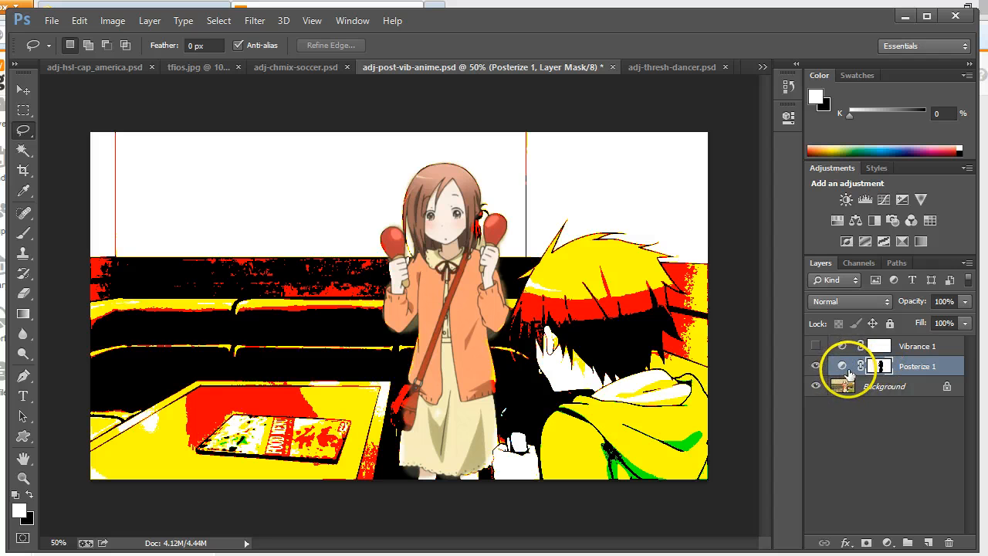
click(816, 347)
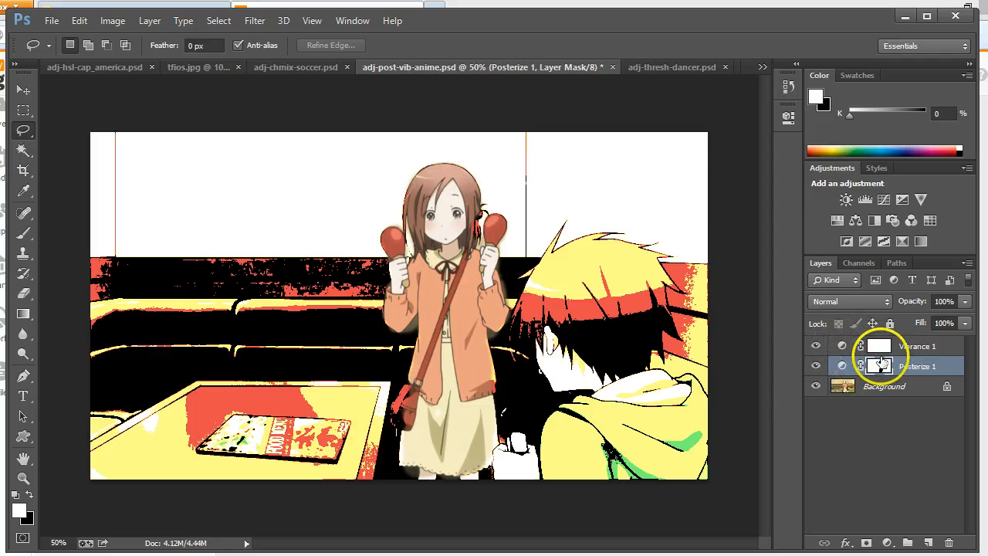
- Bring up adj-thresh-dancer.psd, hide the Gradient Map 1 and Threshold 1 layers, and show them again one at a time
click(656, 66)
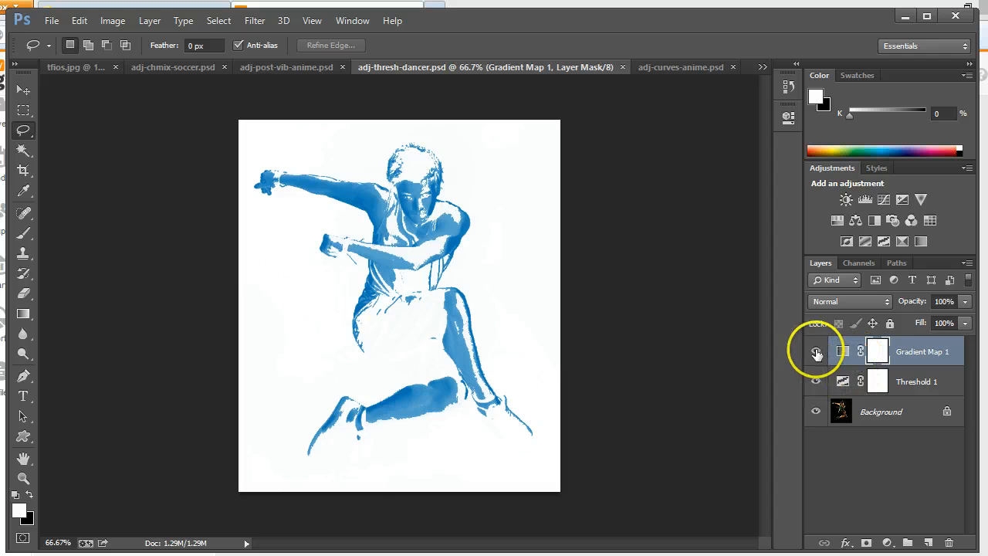
drag(816, 352, 817, 384)
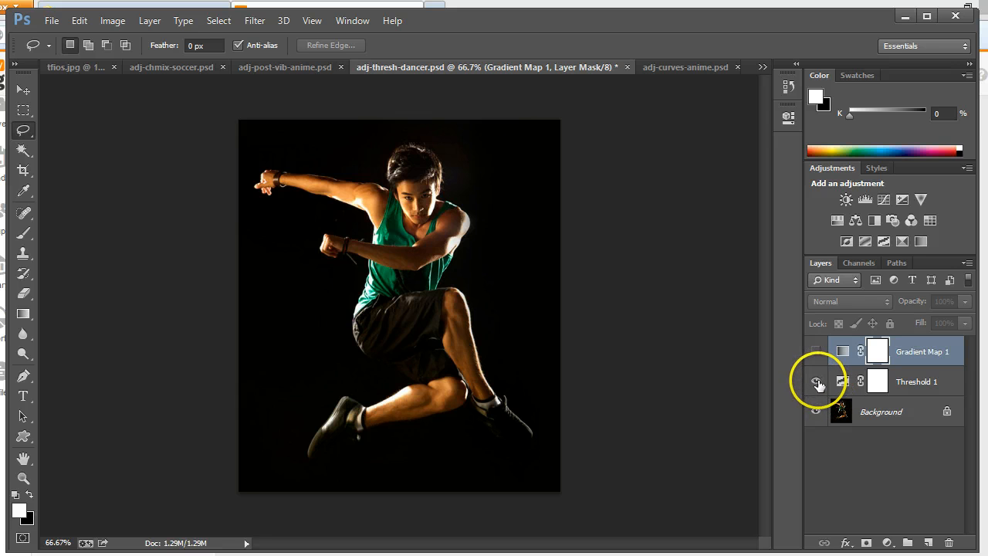
click(817, 382)
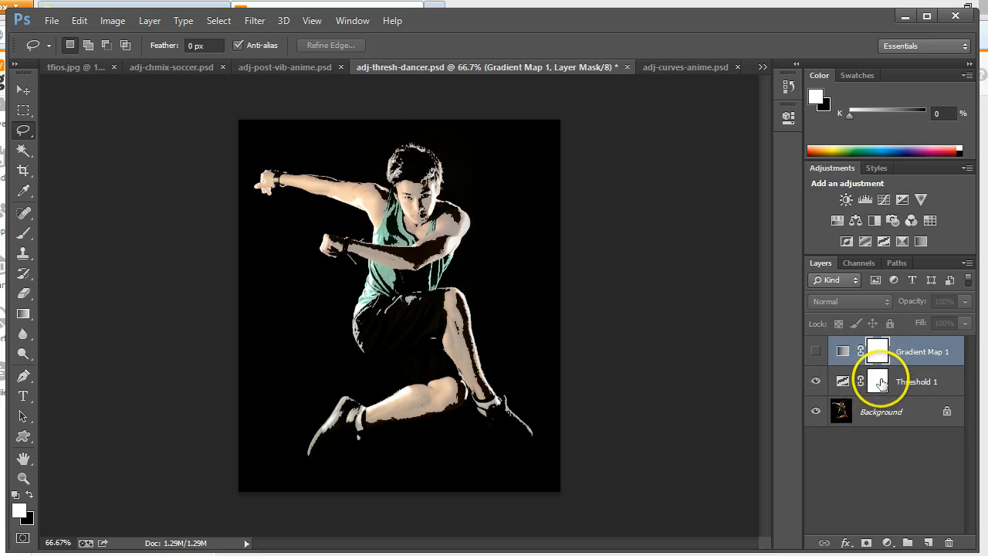
click(817, 353)
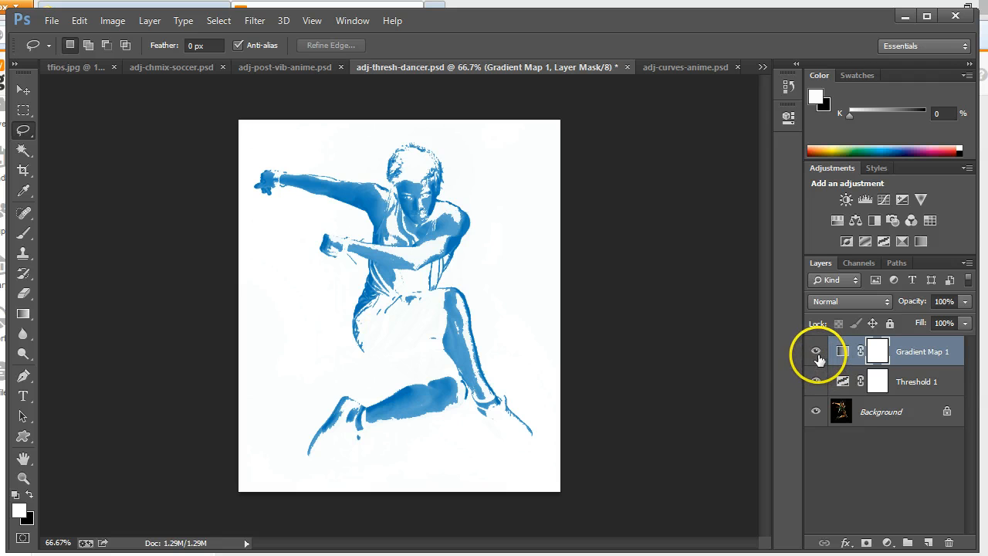
- Bring up adj-curves-anime.psd and compare the image without and with its Curves 1 adjustment layer, ending with the layer shown
click(687, 68)
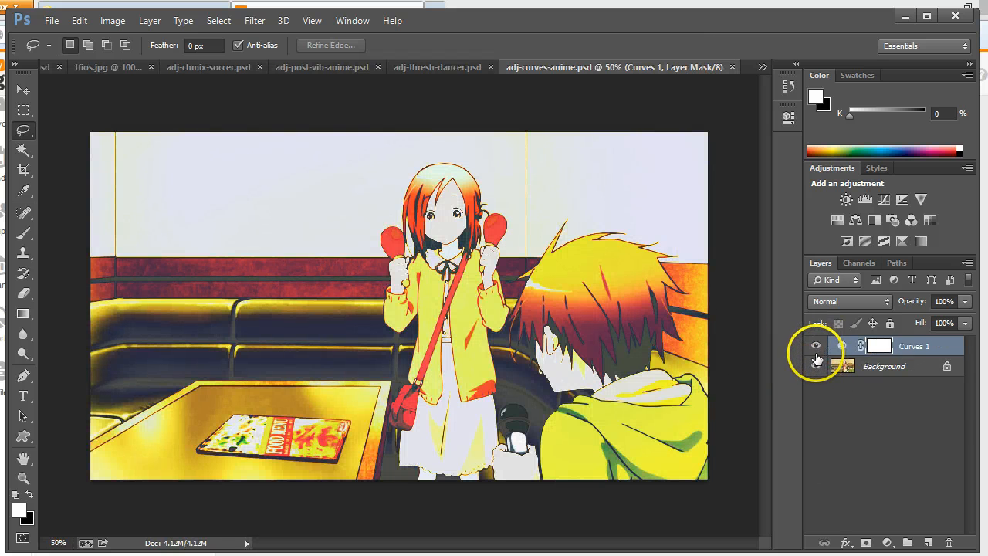
click(815, 346)
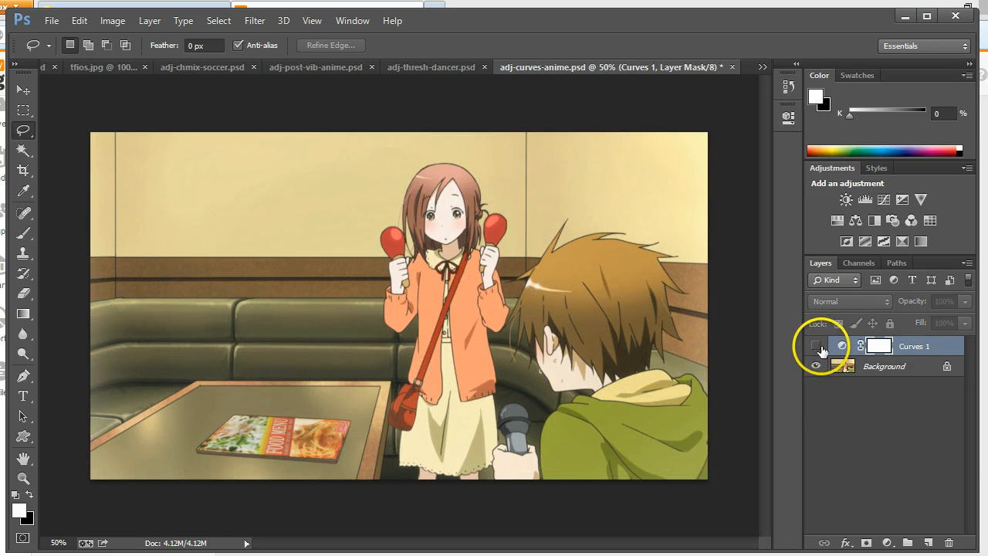
click(815, 345)
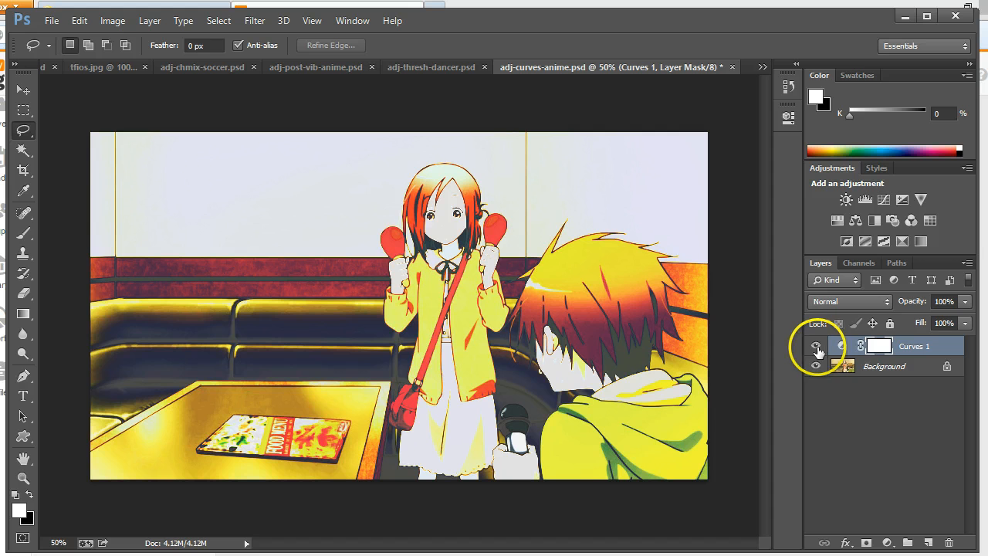
click(816, 347)
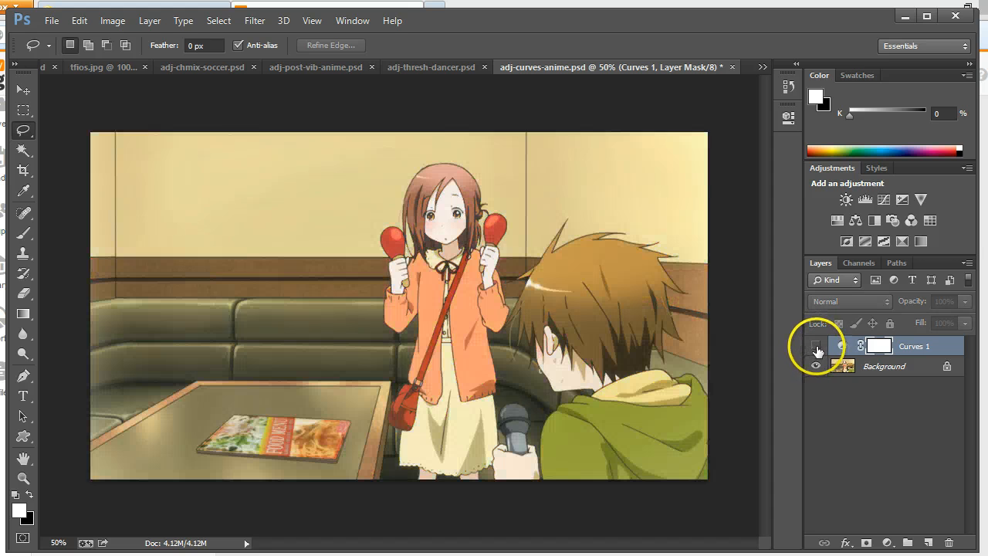
click(817, 346)
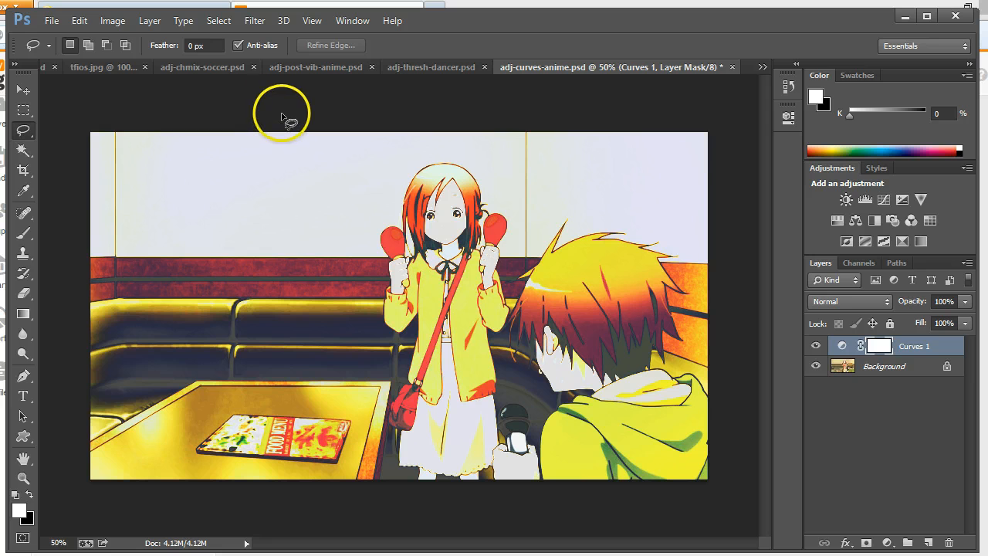
- Close all open example documents and discard their unsaved changes
click(52, 23)
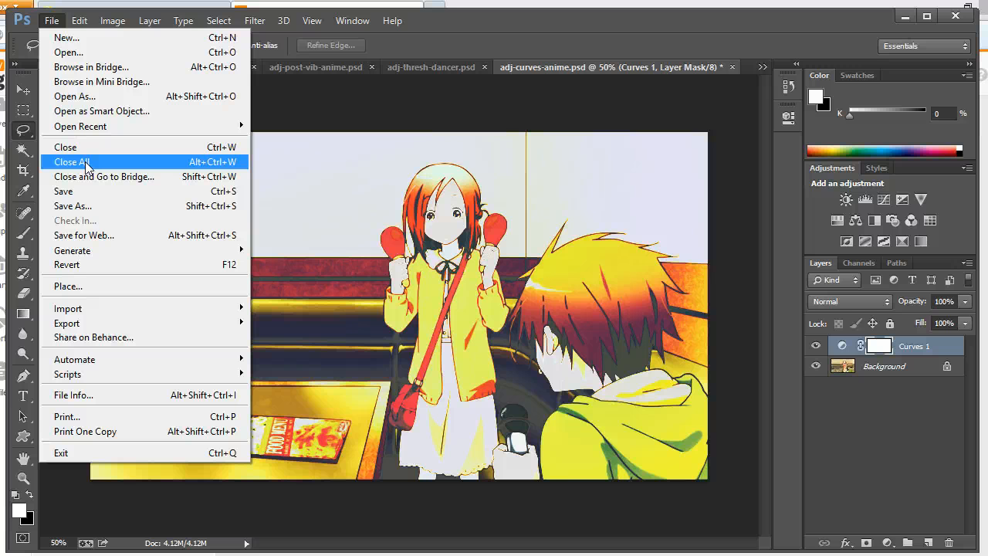
click(85, 164)
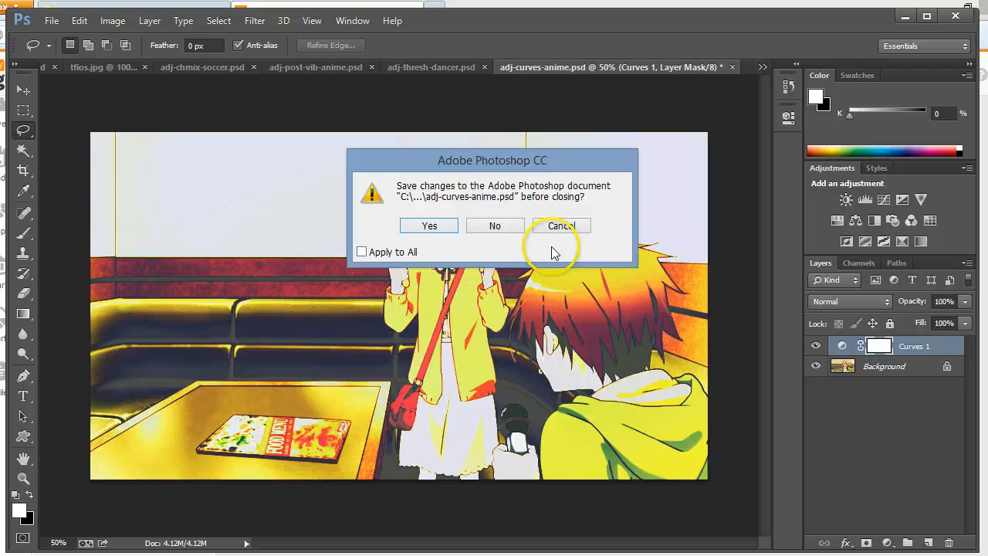
click(495, 225)
click(496, 225)
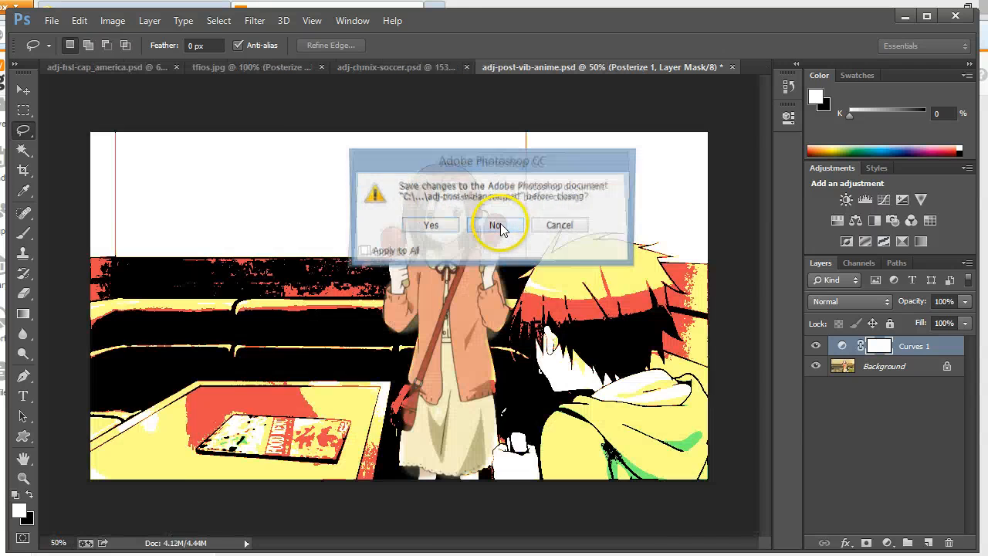
click(497, 226)
click(497, 226)
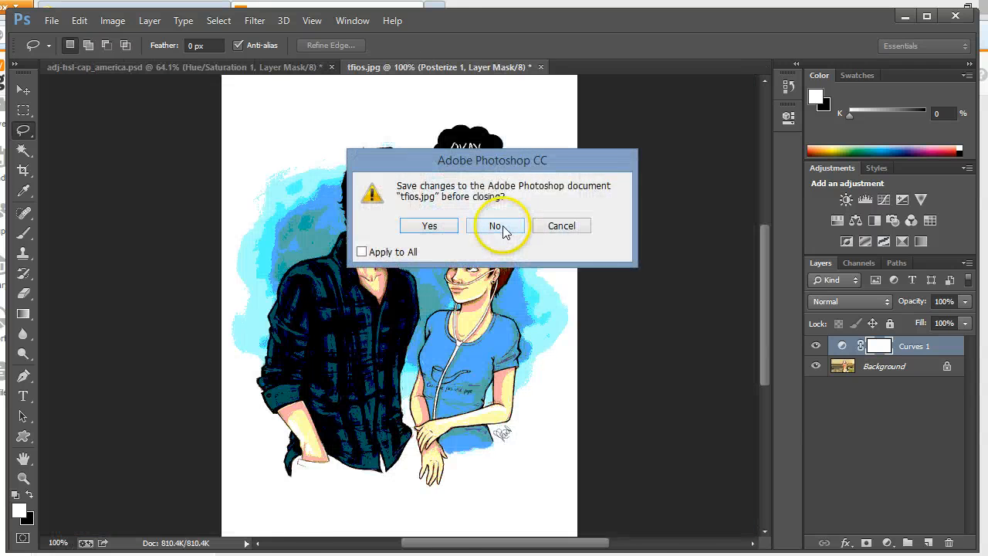
click(502, 228)
click(502, 229)
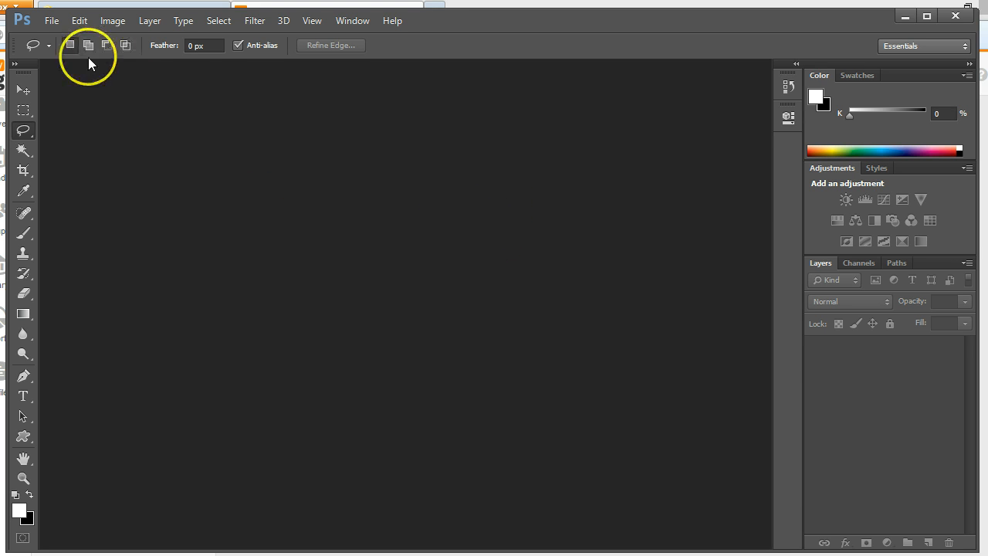
click(52, 23)
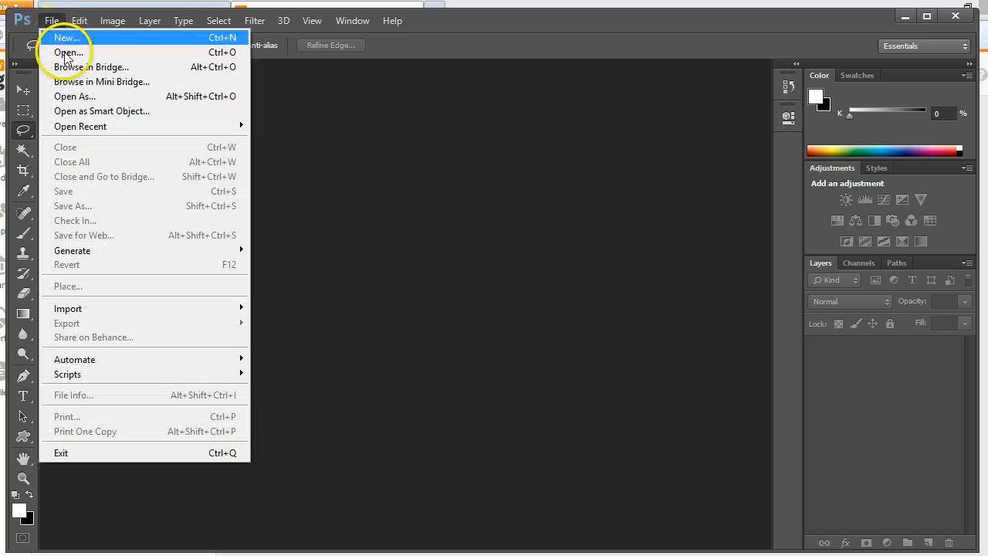
click(68, 54)
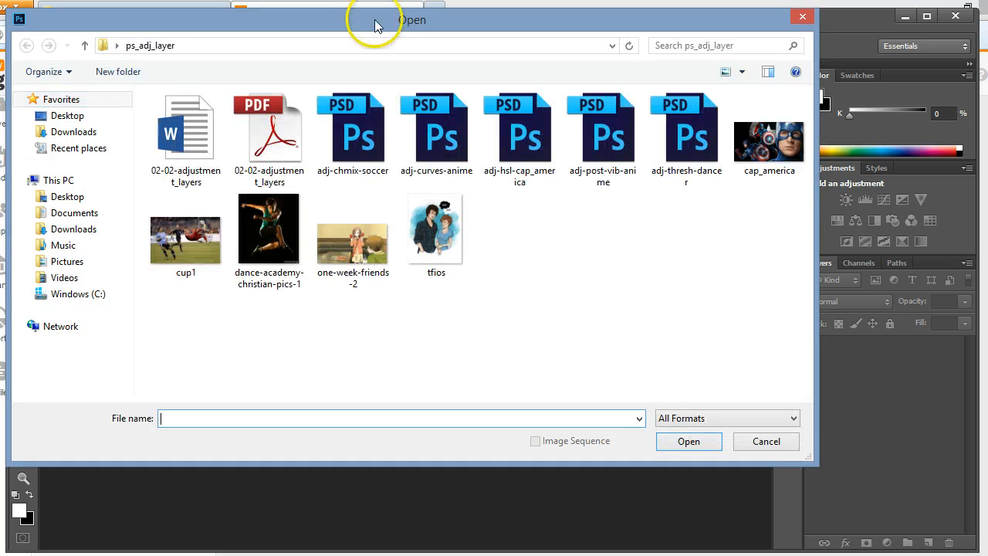
drag(396, 33, 490, 55)
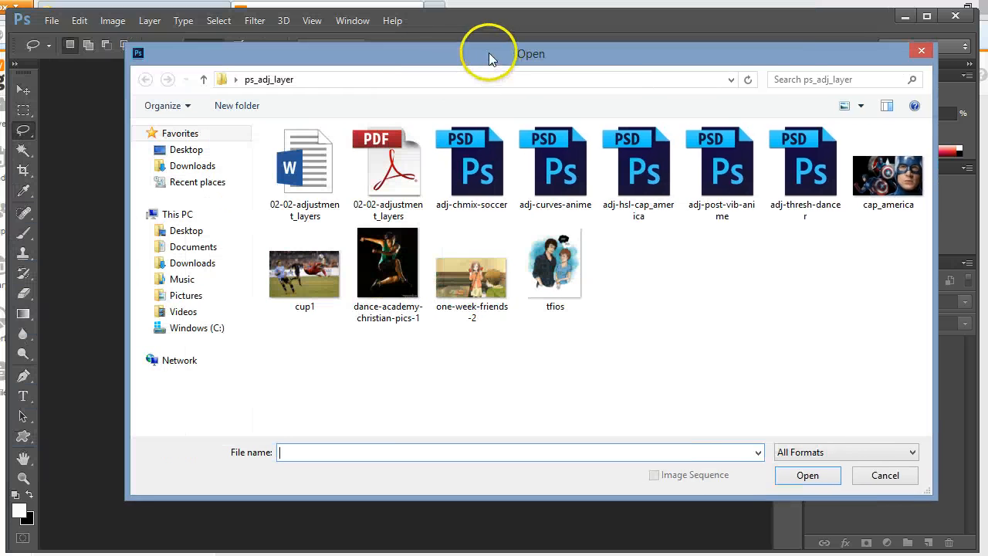
click(882, 194)
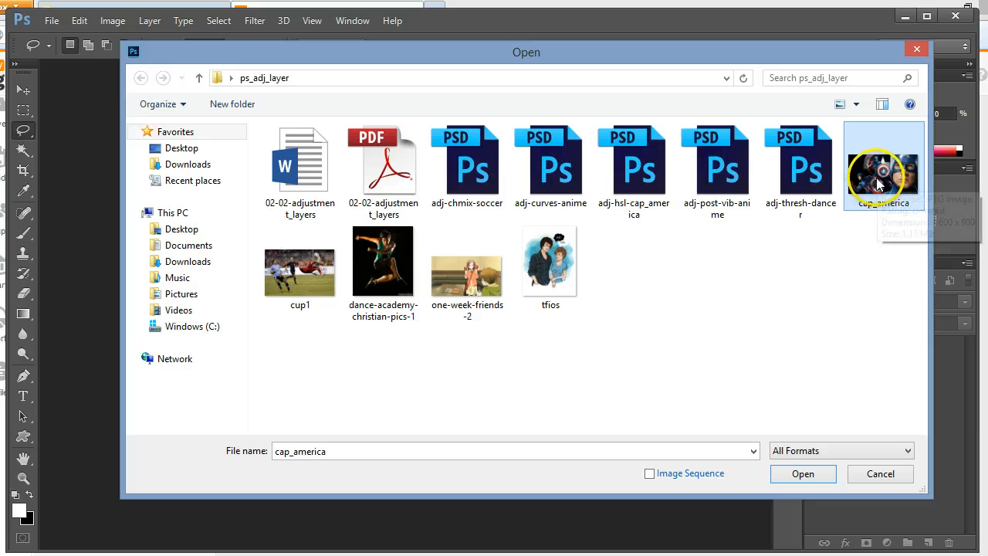
click(880, 474)
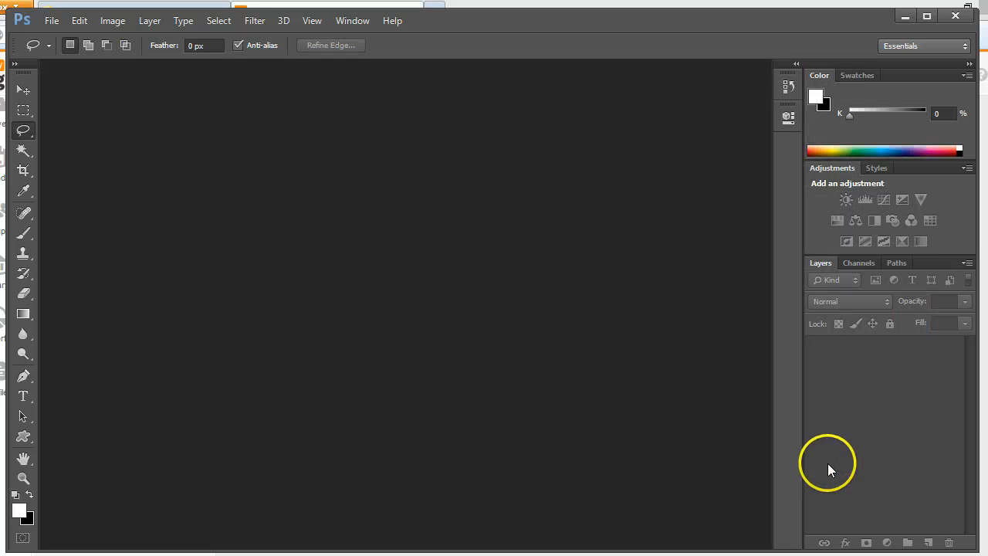
- Open the cap_america image from the ps_adj_layer folder
click(52, 20)
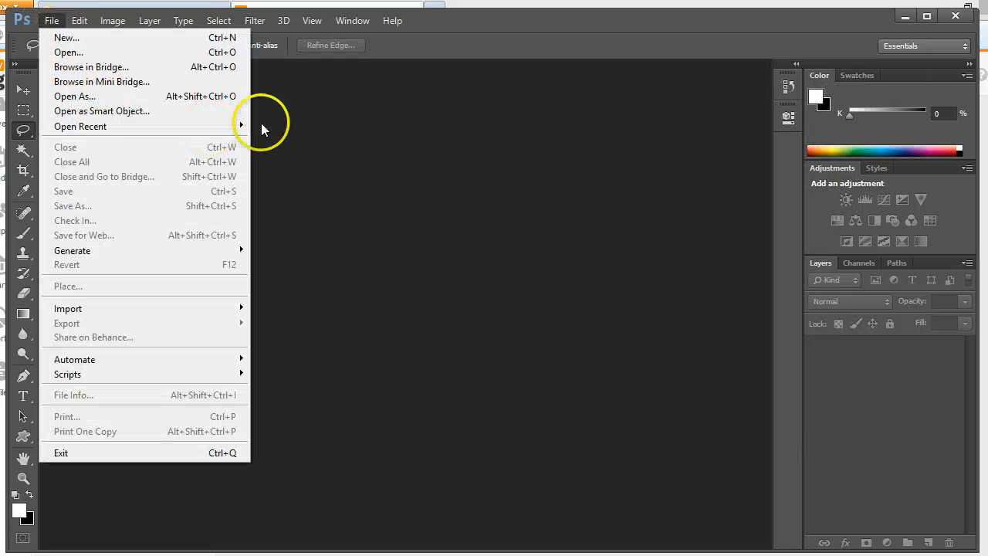
click(202, 54)
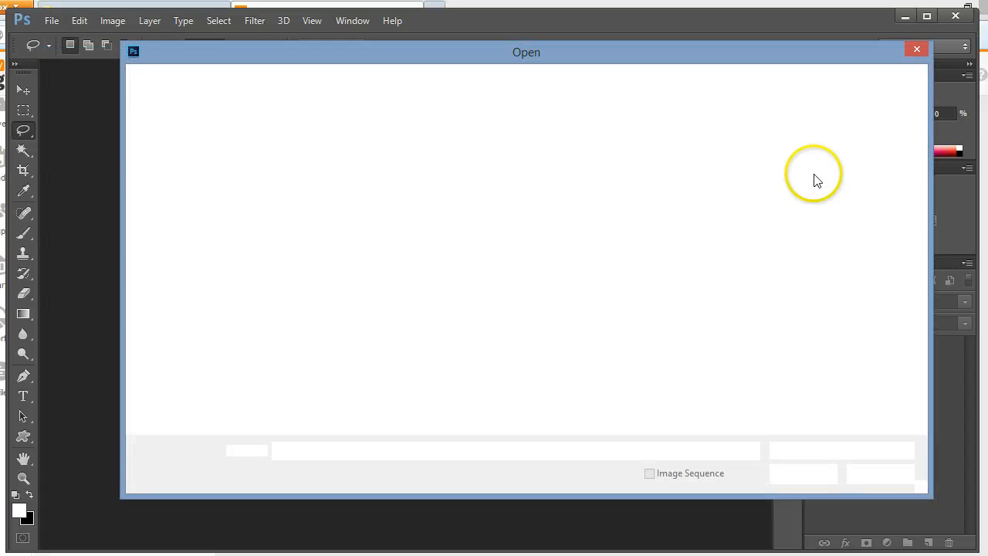
click(877, 182)
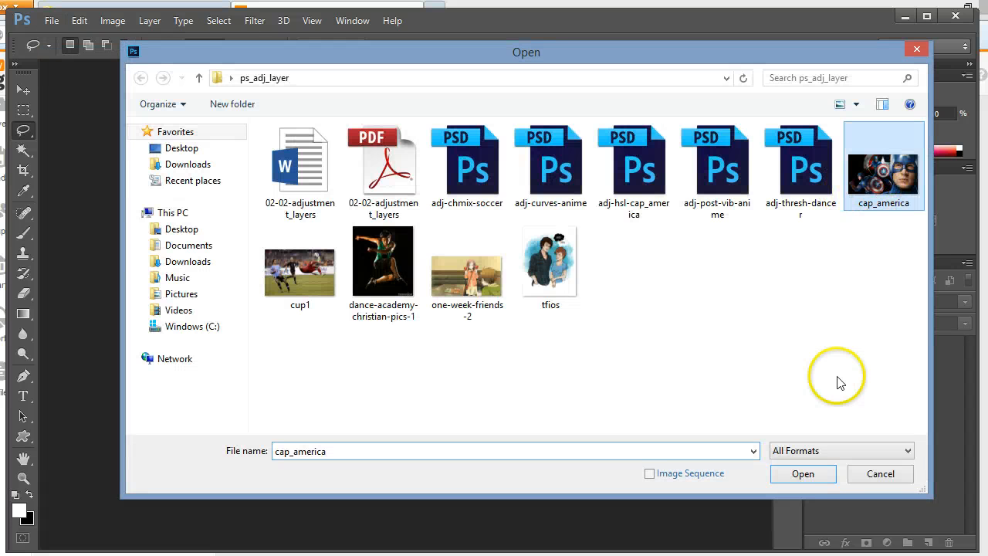
click(802, 473)
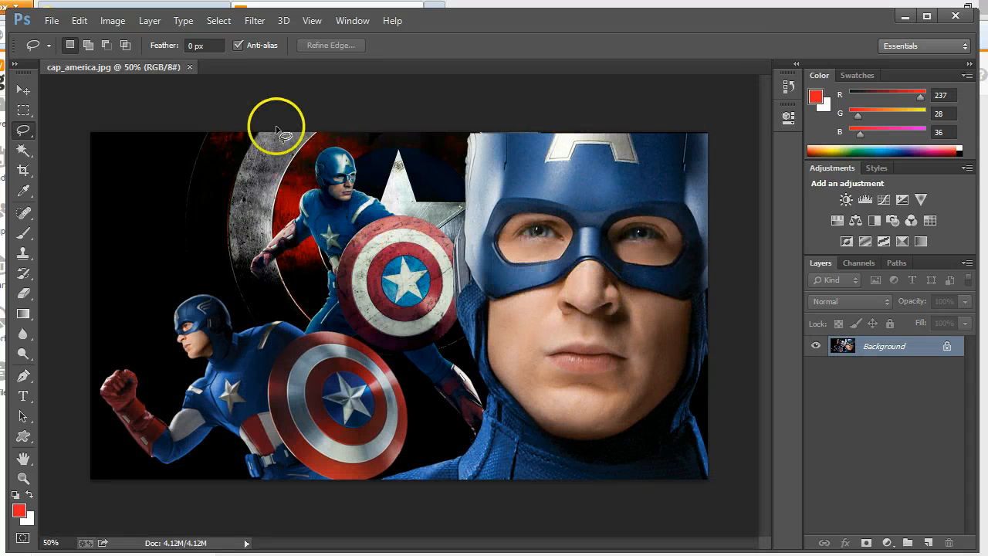
click(151, 22)
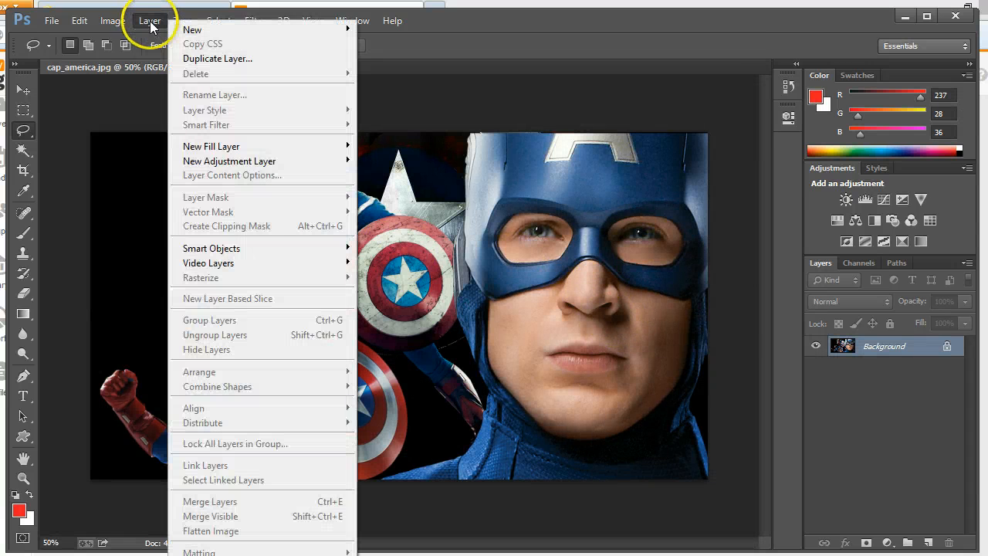
mouse_move(316, 162)
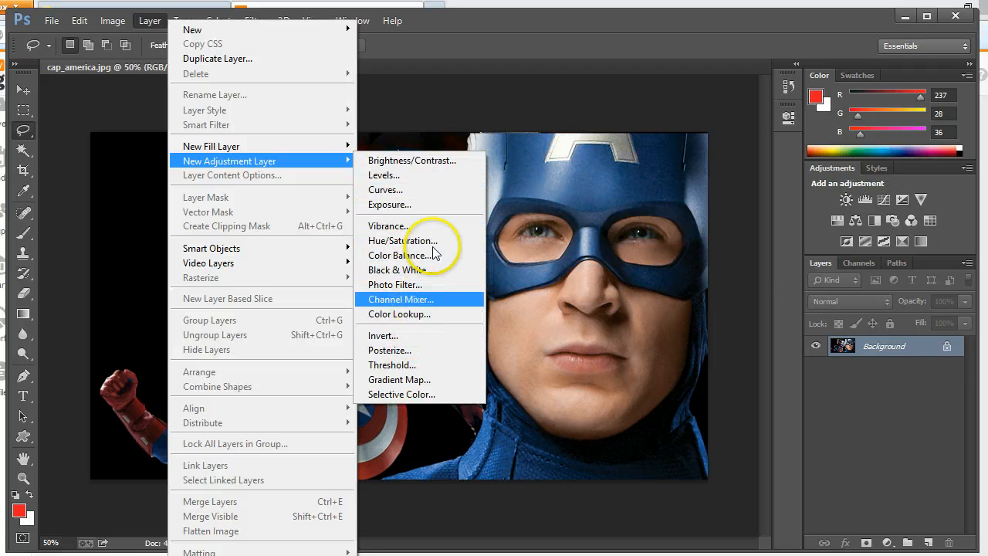
click(606, 25)
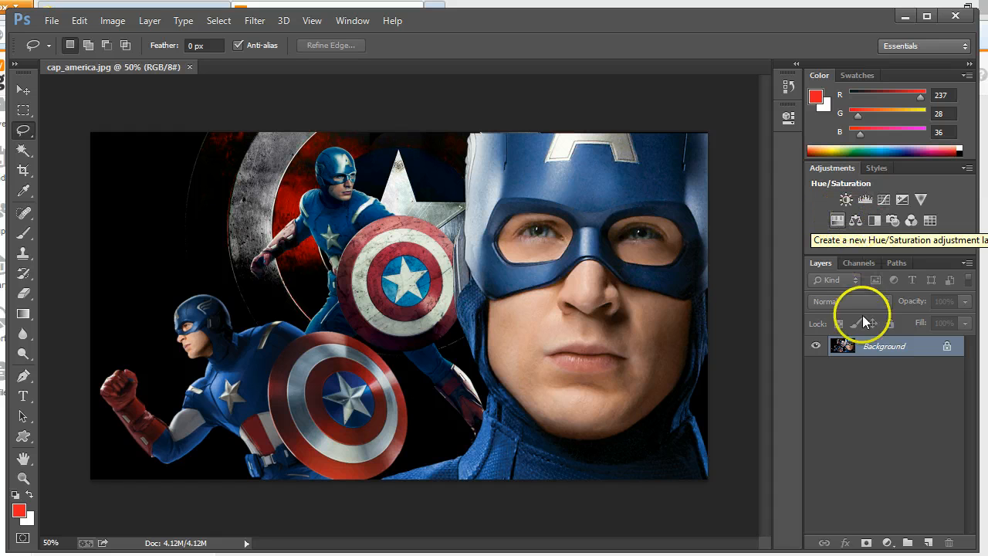
- Add a Hue/Saturation adjustment layer to the Captain America image with Saturation -100 and Lightness +7, then collapse its settings
click(887, 544)
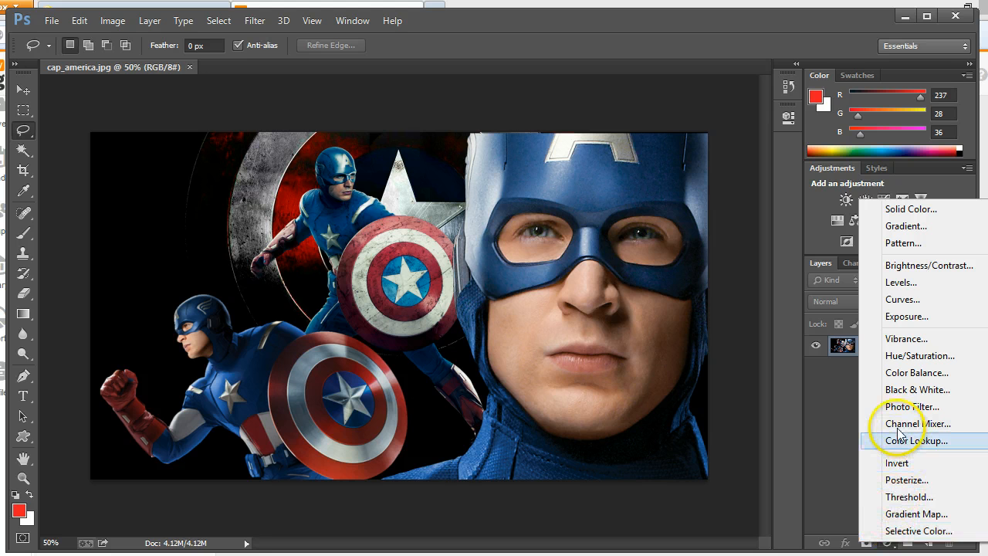
click(916, 356)
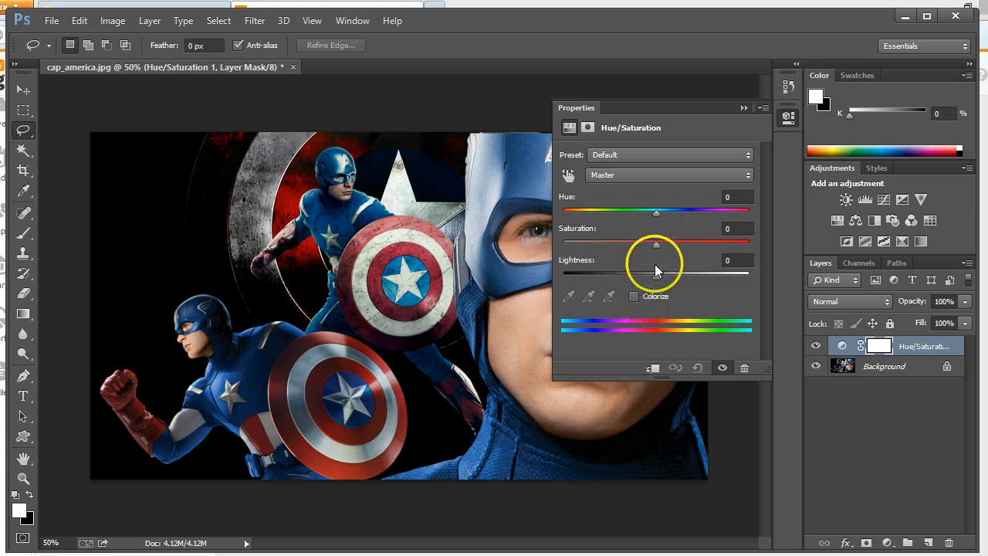
drag(657, 245, 562, 244)
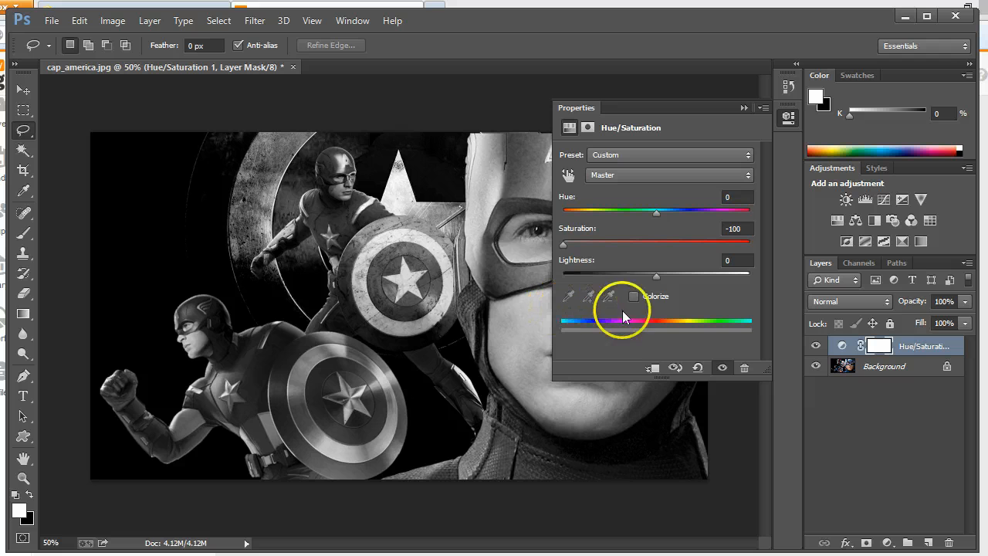
drag(657, 275, 662, 277)
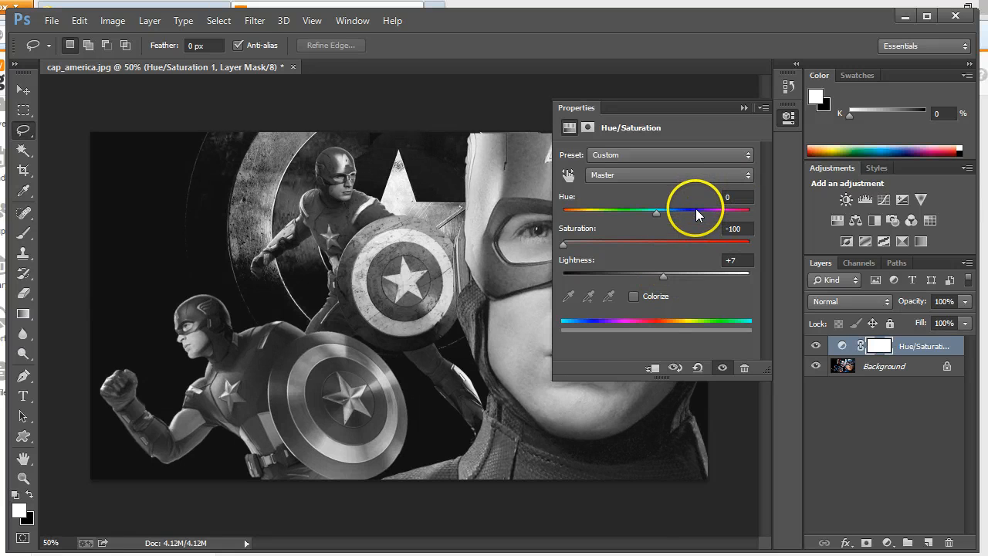
click(742, 108)
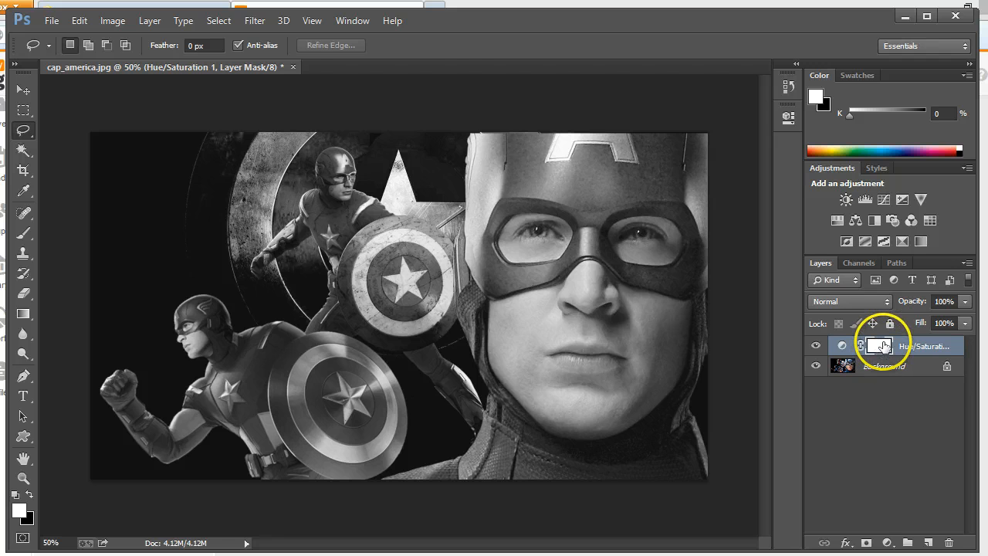
- Paint black on the Hue/Saturation layer mask with an 80 px brush over the large Captain America portrait to restore its colour
key(b)
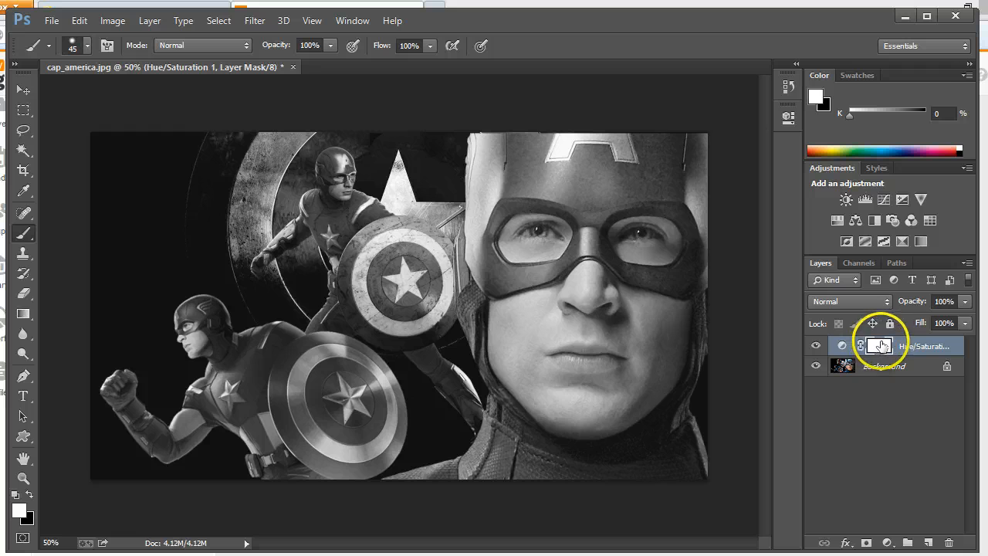
key(x)
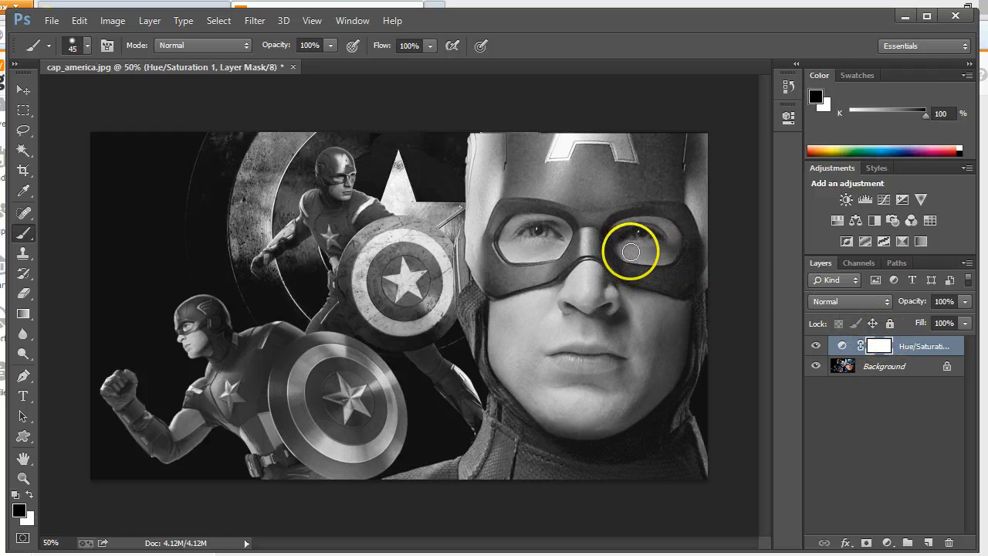
key(])
key(])
key(])
key(])
mouse_move(629, 244)
mouse_down()
mouse_move(597, 199)
mouse_move(601, 189)
mouse_up()
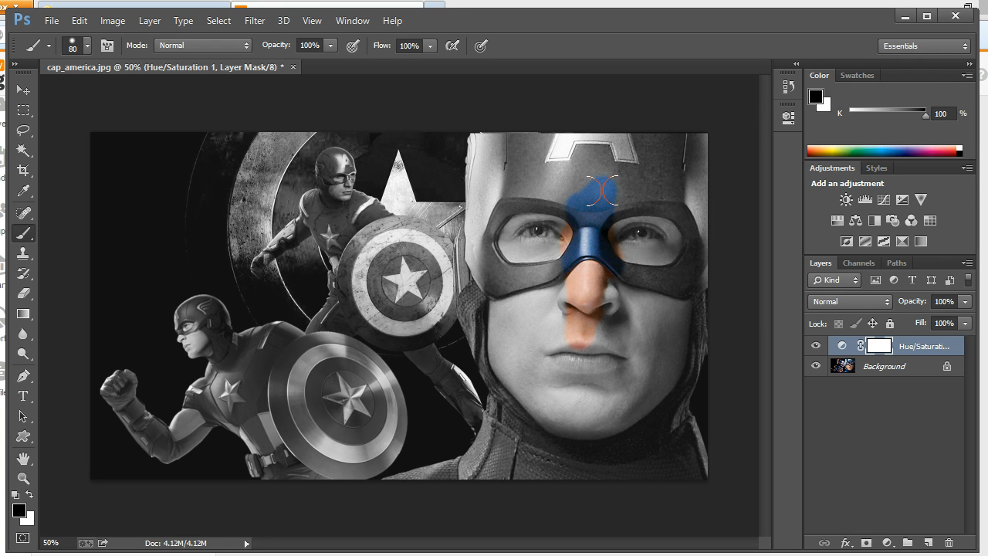
drag(602, 191, 539, 305)
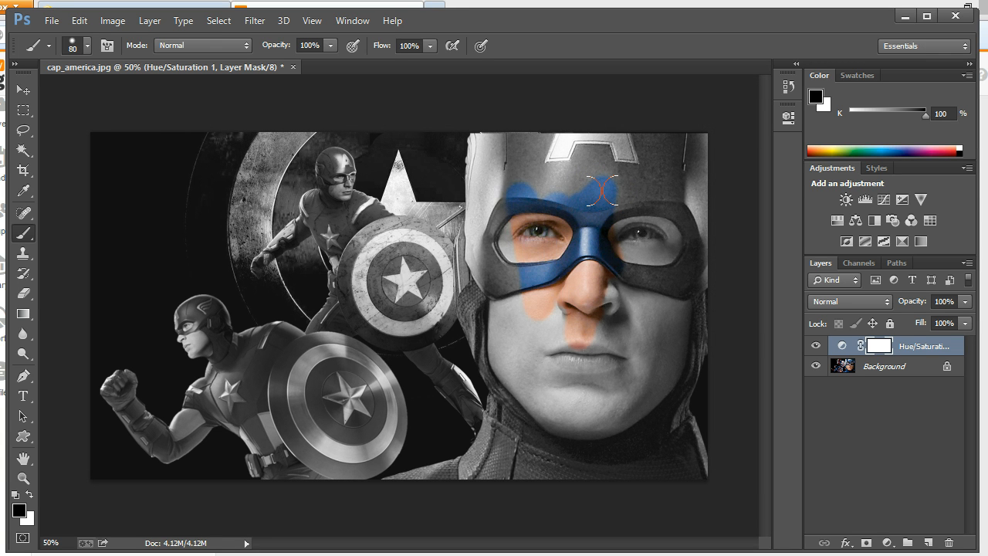
mouse_move(494, 250)
mouse_down()
mouse_move(493, 286)
mouse_move(486, 237)
mouse_move(467, 236)
mouse_move(473, 323)
mouse_move(500, 413)
mouse_move(500, 399)
mouse_move(472, 467)
mouse_move(397, 489)
mouse_move(466, 479)
mouse_move(503, 447)
mouse_move(518, 466)
mouse_move(524, 452)
mouse_move(541, 477)
mouse_move(599, 411)
mouse_move(601, 476)
mouse_move(631, 463)
mouse_move(639, 487)
mouse_move(669, 434)
mouse_move(698, 489)
mouse_move(671, 403)
mouse_move(683, 465)
mouse_move(678, 407)
mouse_move(691, 322)
mouse_move(684, 340)
mouse_move(679, 322)
mouse_move(695, 281)
mouse_move(686, 267)
mouse_move(698, 256)
mouse_move(700, 125)
mouse_move(671, 208)
mouse_move(653, 152)
mouse_move(627, 163)
mouse_move(612, 190)
mouse_move(592, 171)
mouse_move(590, 121)
mouse_move(575, 189)
mouse_move(572, 137)
mouse_move(548, 164)
mouse_move(532, 119)
mouse_move(523, 185)
mouse_move(482, 132)
mouse_move(487, 293)
mouse_move(525, 328)
mouse_move(507, 332)
mouse_move(513, 359)
mouse_move(540, 393)
mouse_move(574, 350)
mouse_move(622, 331)
mouse_move(651, 386)
mouse_move(659, 293)
mouse_move(679, 248)
mouse_move(640, 239)
mouse_move(624, 199)
mouse_move(584, 269)
mouse_move(572, 328)
mouse_move(601, 256)
mouse_move(574, 341)
mouse_move(600, 280)
mouse_move(618, 350)
mouse_up()
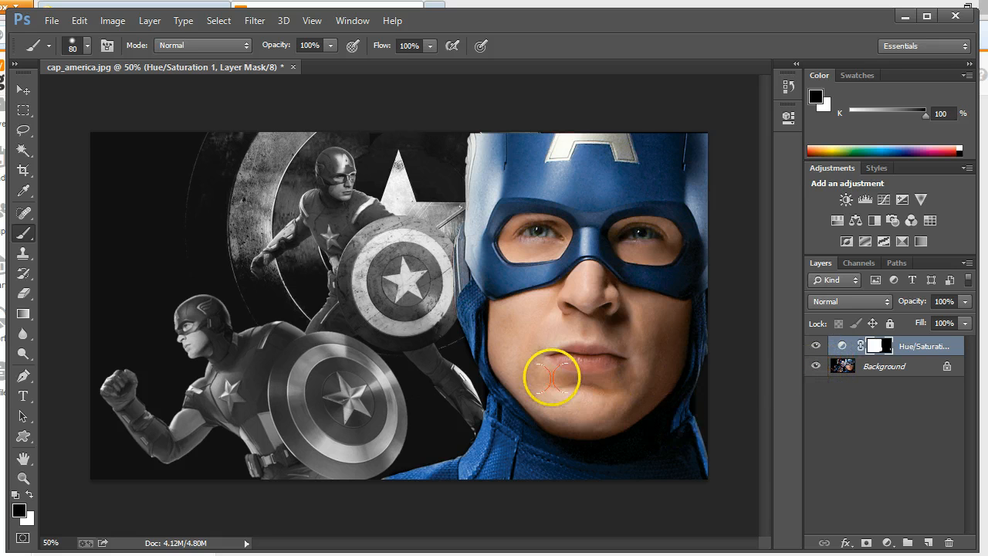
- Open the dance-academy-christian-pics-1 image from the ps_adj_layer folder
click(55, 23)
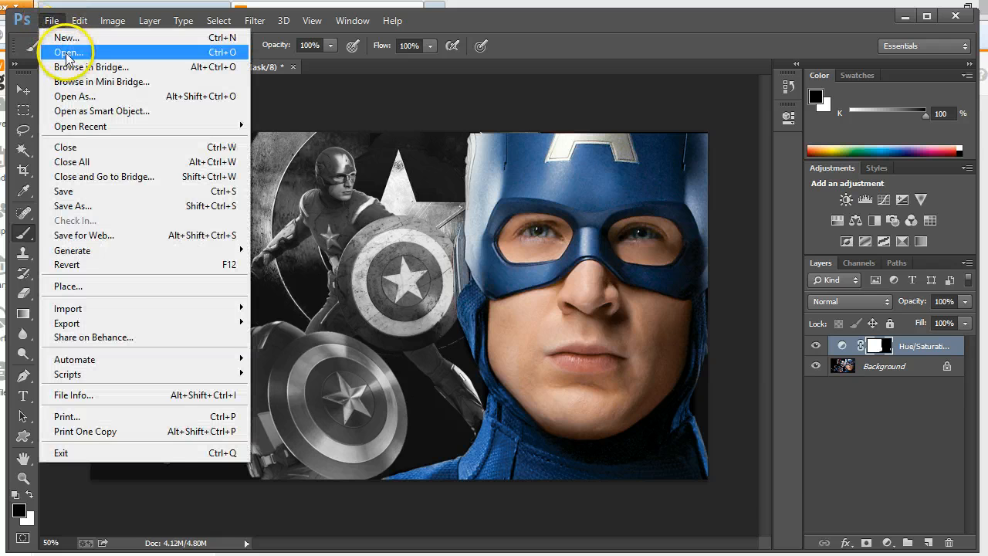
click(67, 54)
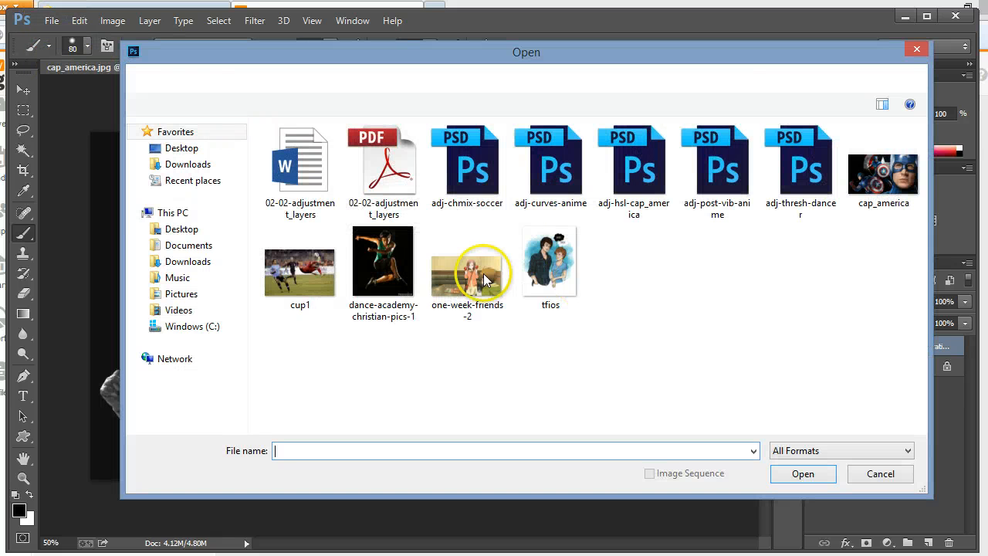
click(385, 264)
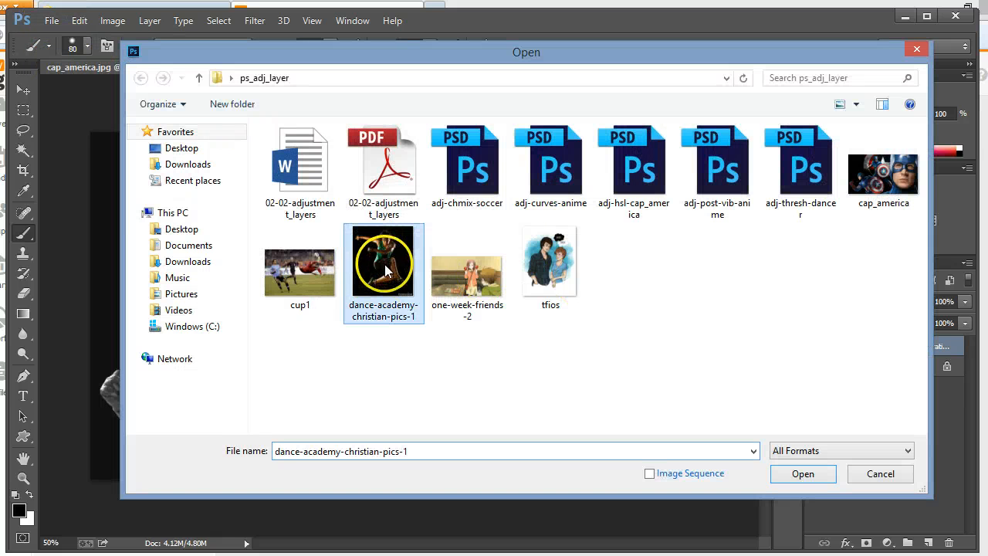
click(803, 473)
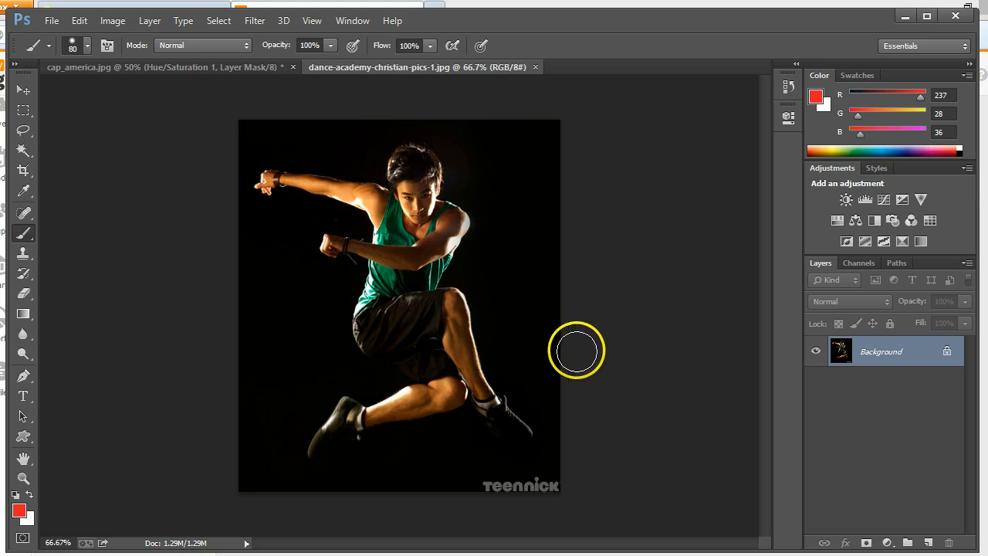
- Add a Threshold adjustment layer to the dancer image with a threshold level of 49, and collapse its settings
click(887, 542)
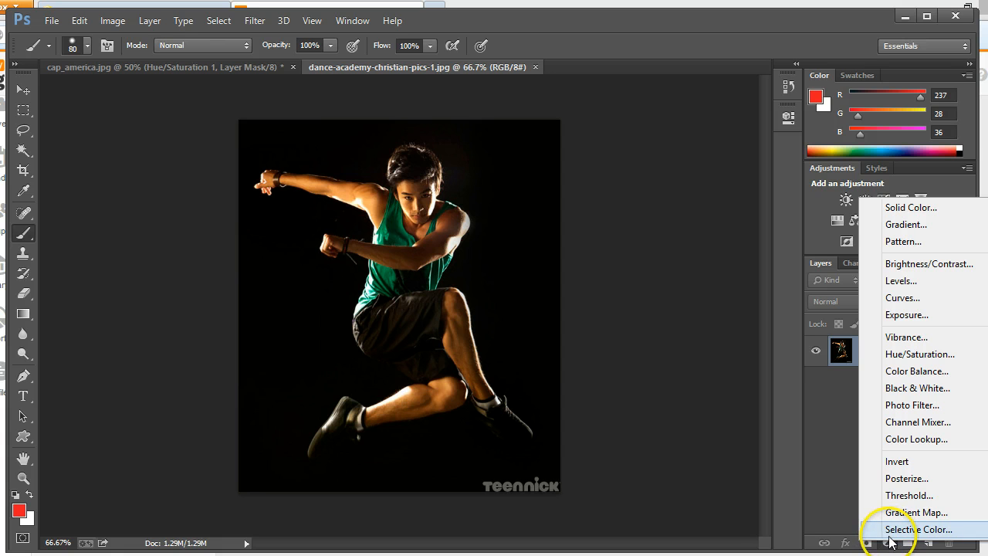
click(904, 496)
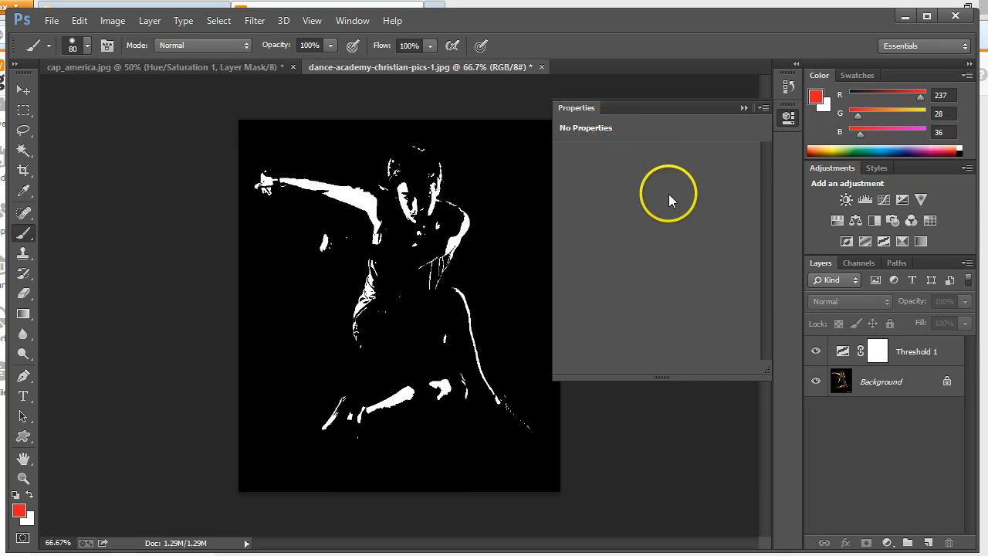
click(870, 350)
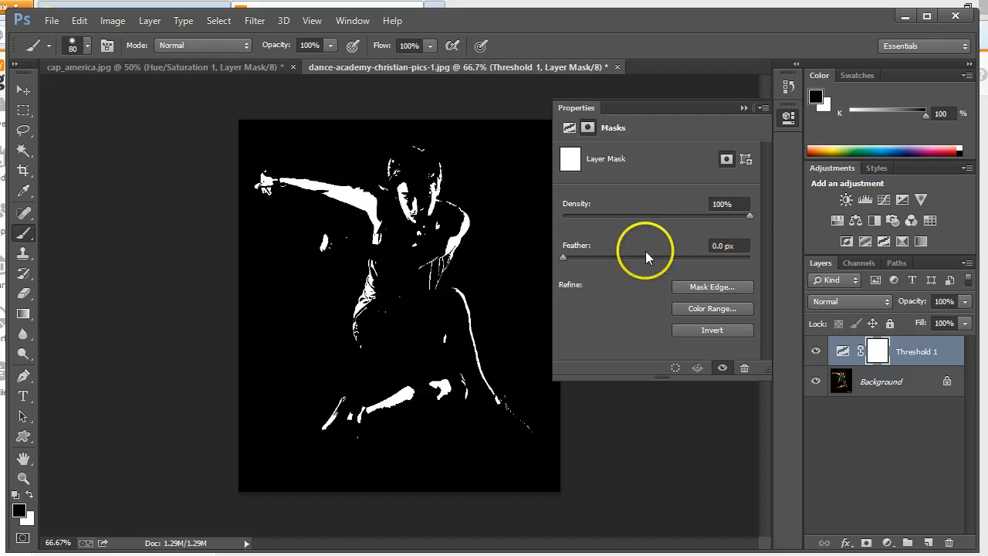
click(570, 128)
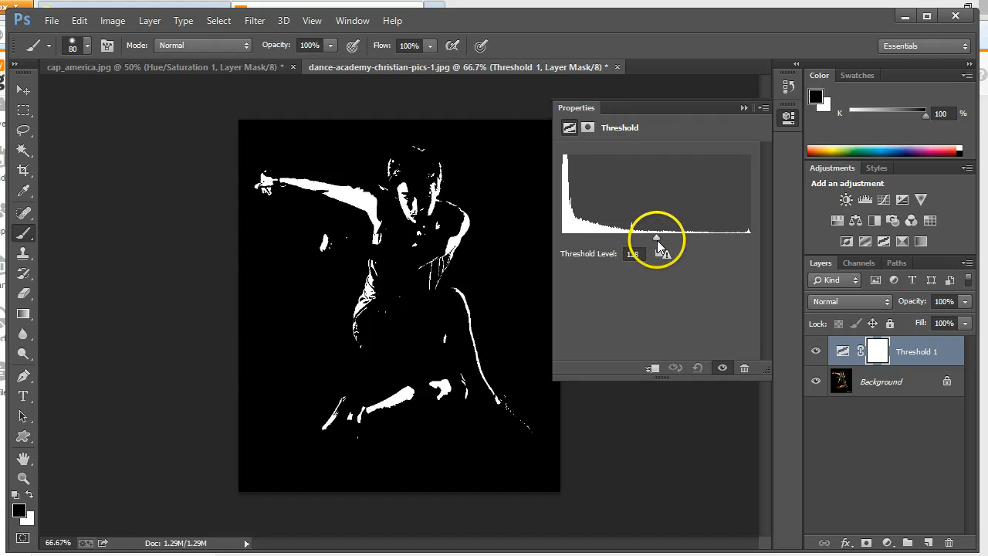
mouse_move(657, 238)
mouse_down()
mouse_move(598, 237)
mouse_move(747, 238)
mouse_move(599, 238)
mouse_up()
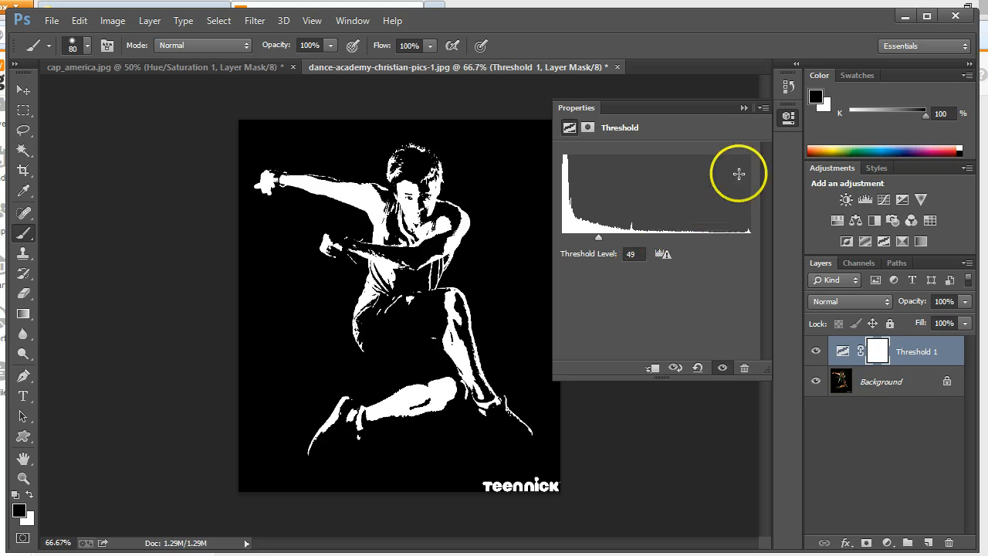
click(743, 106)
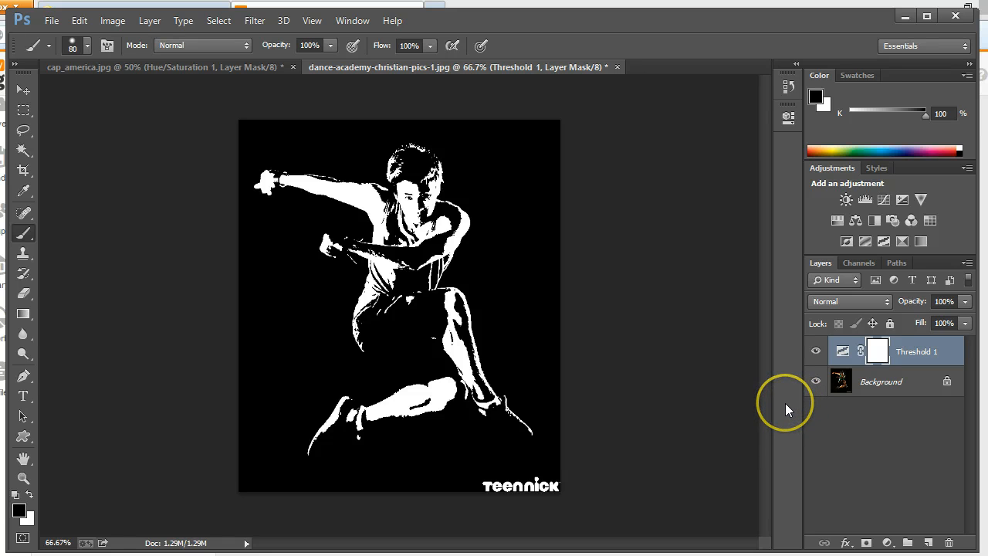
- Try the Difference blend mode on the Threshold layer, and settle on Color Dodge at 69% opacity
click(816, 380)
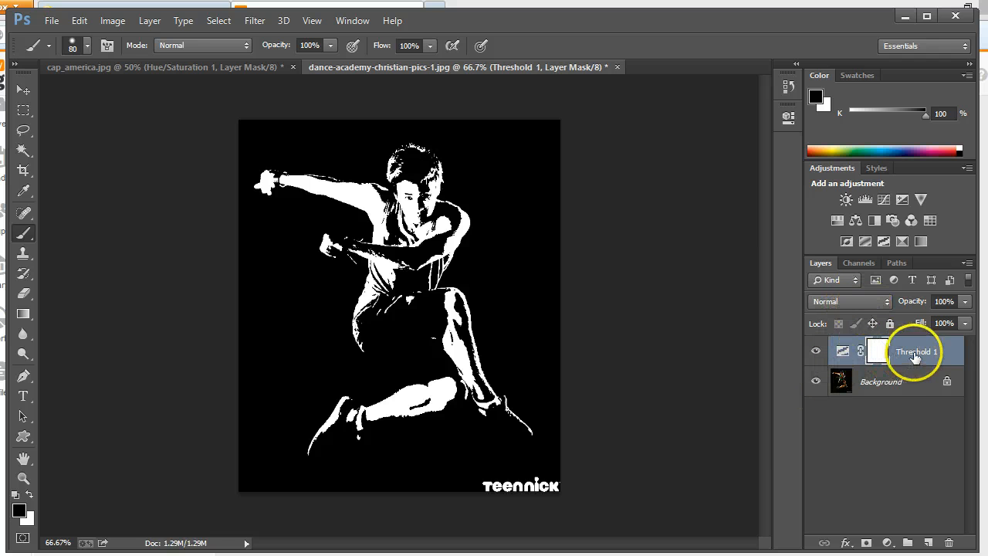
click(868, 302)
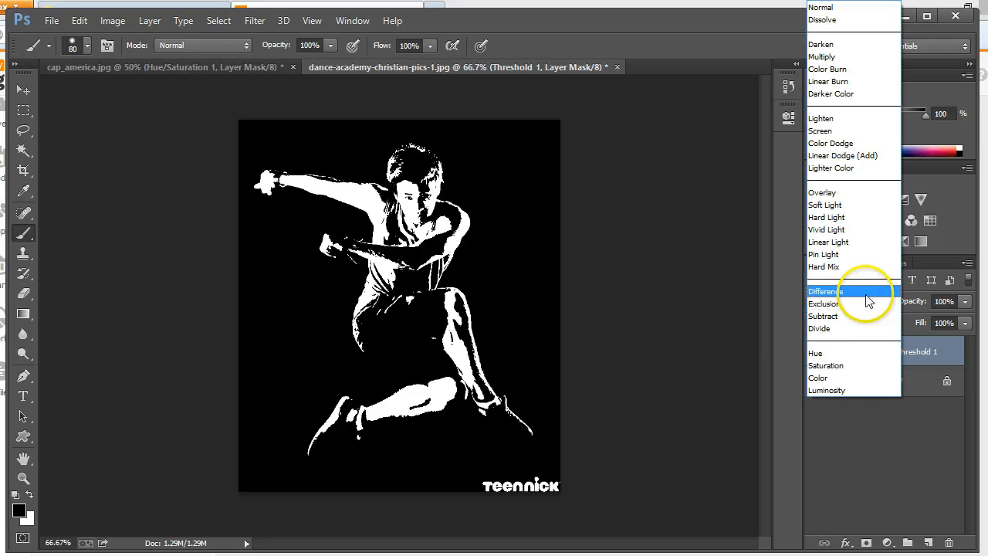
click(867, 291)
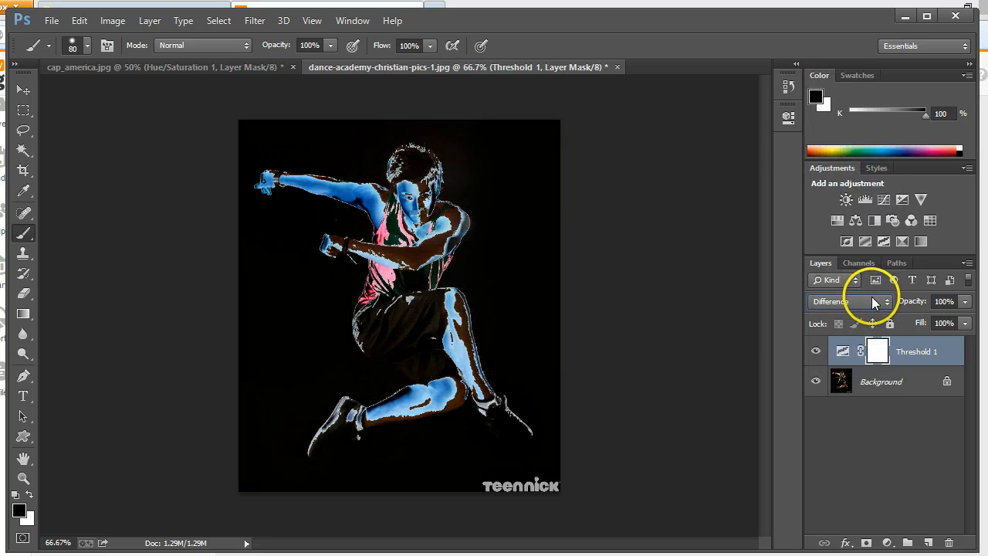
click(869, 302)
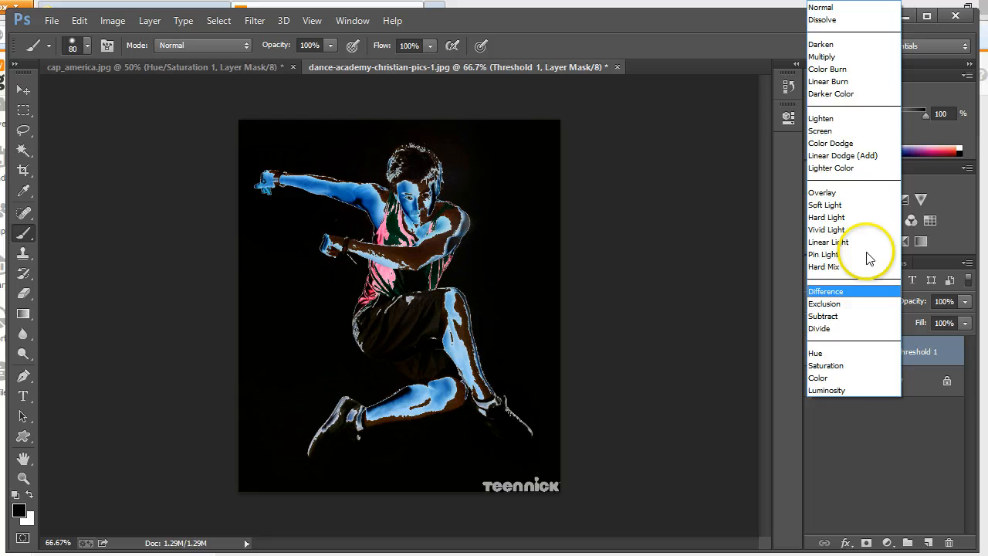
click(836, 147)
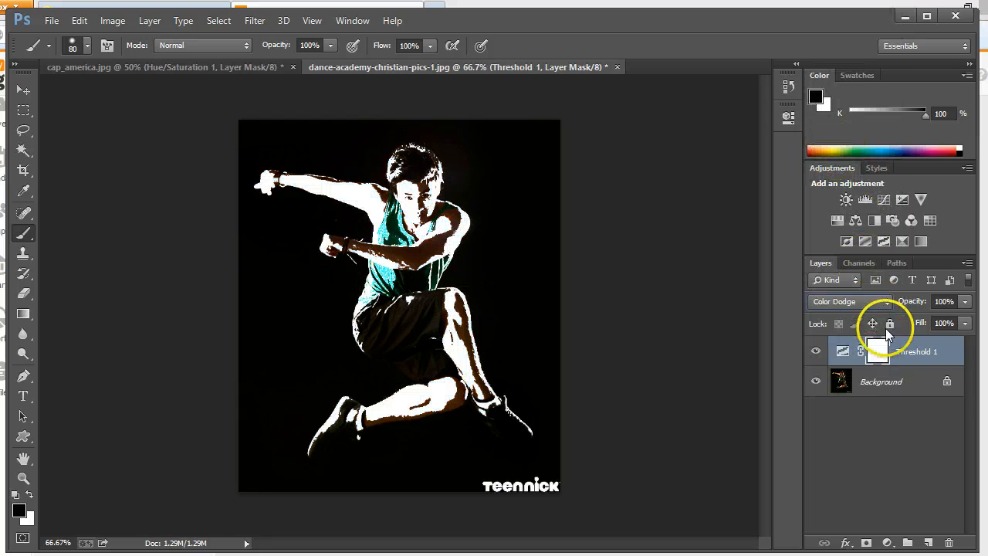
click(965, 301)
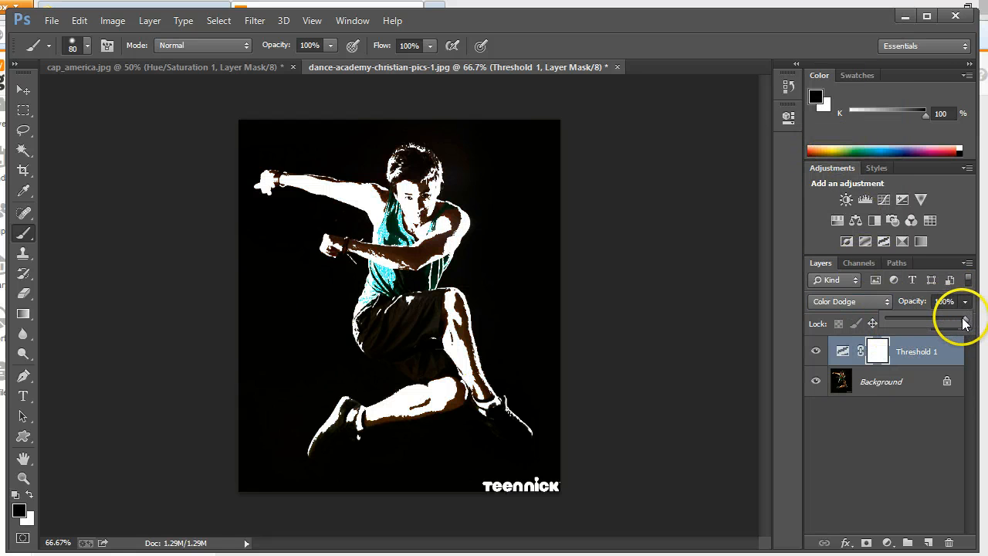
drag(964, 322, 943, 323)
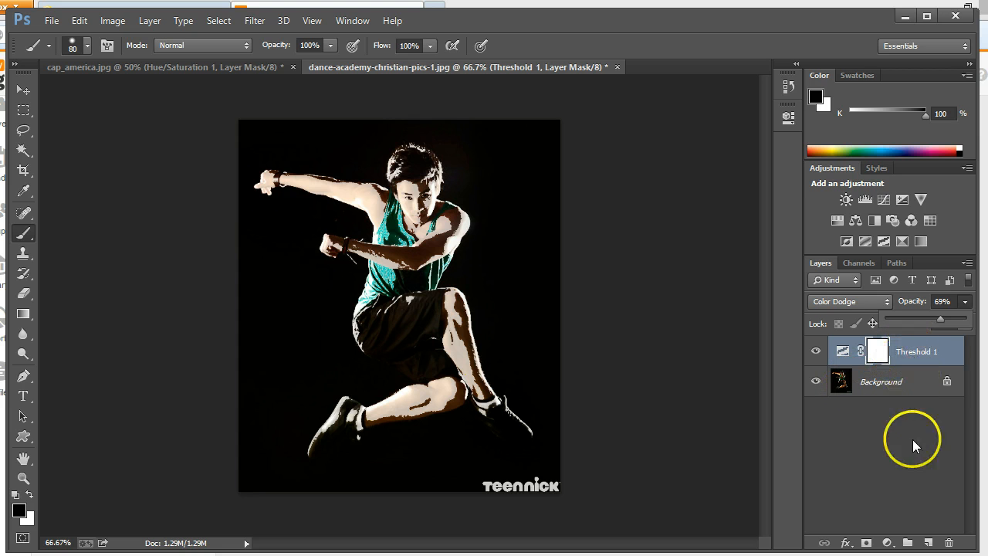
- Add a Gradient Map adjustment layer above the Threshold layer using the white-to-blue gradient preset, and collapse its settings
click(887, 542)
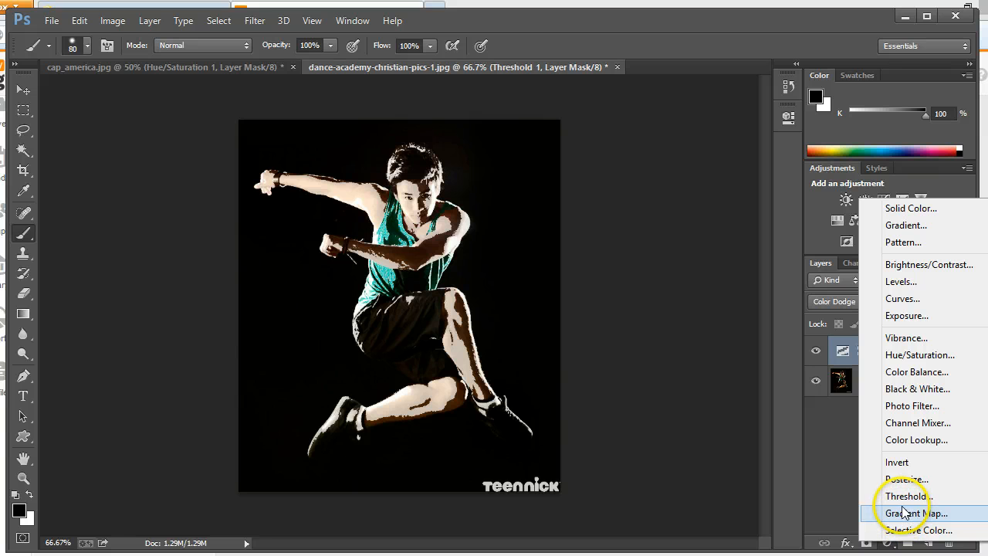
click(900, 515)
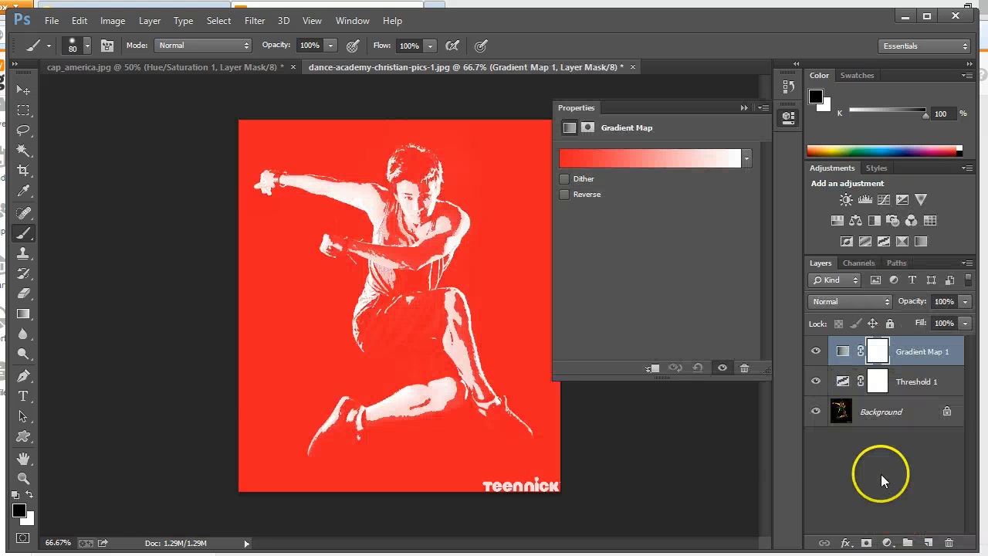
click(747, 157)
click(679, 246)
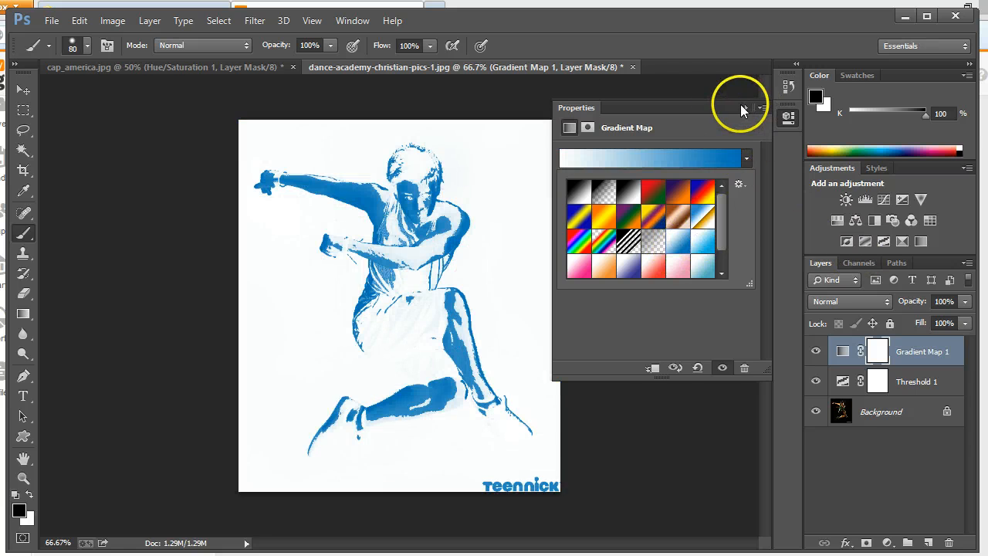
click(741, 109)
click(741, 109)
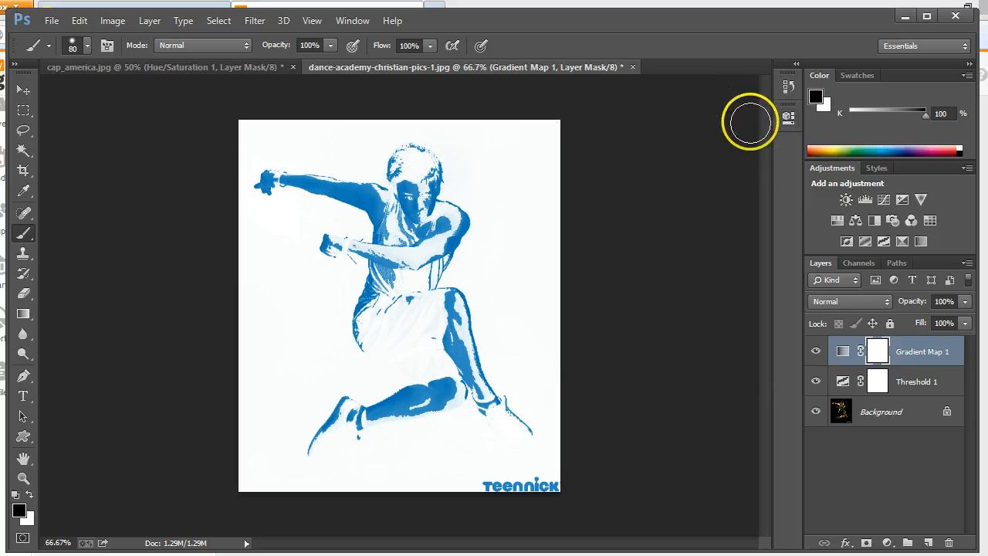
- Try the Exclusion blend mode at 96% opacity on the Gradient Map layer
click(870, 299)
click(845, 301)
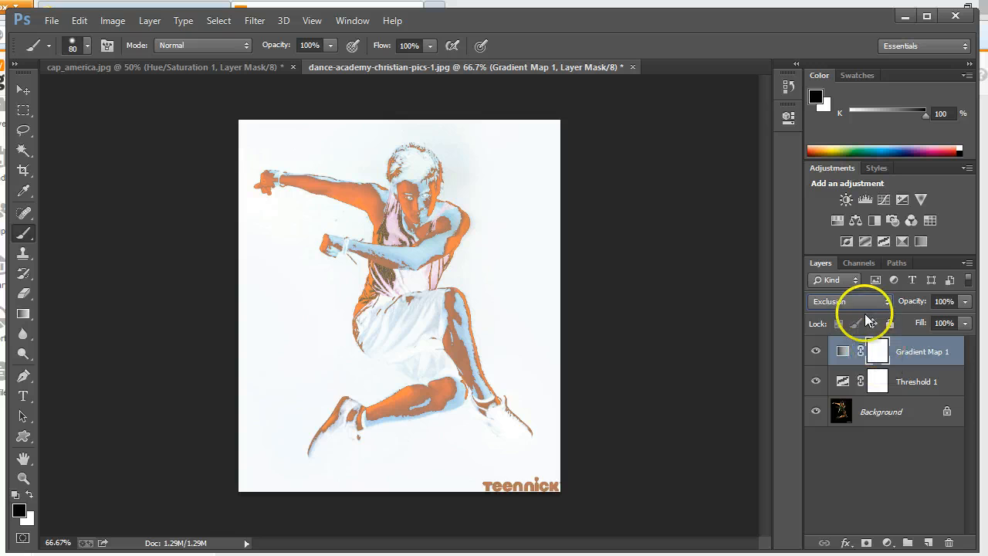
click(965, 301)
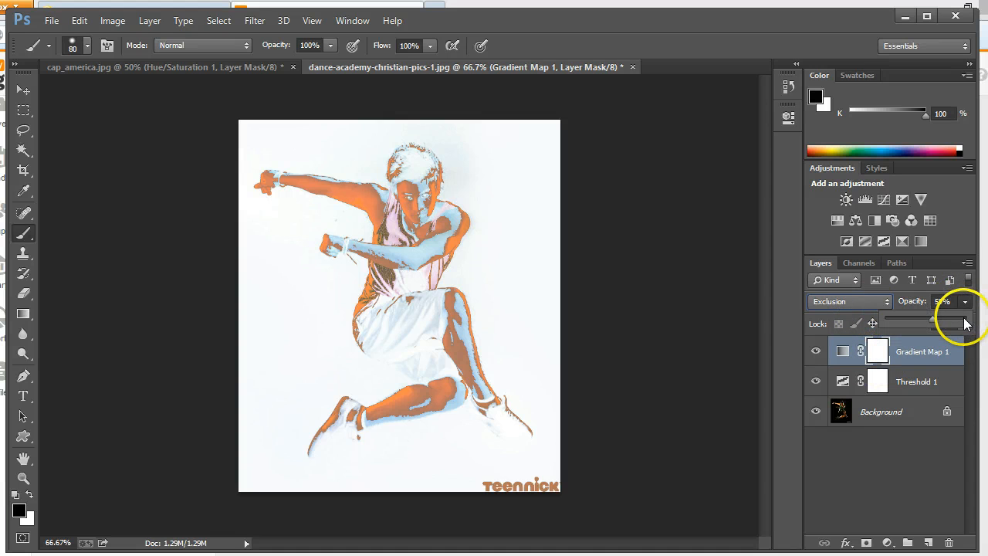
mouse_move(967, 323)
mouse_down()
mouse_move(932, 319)
mouse_move(959, 323)
mouse_up()
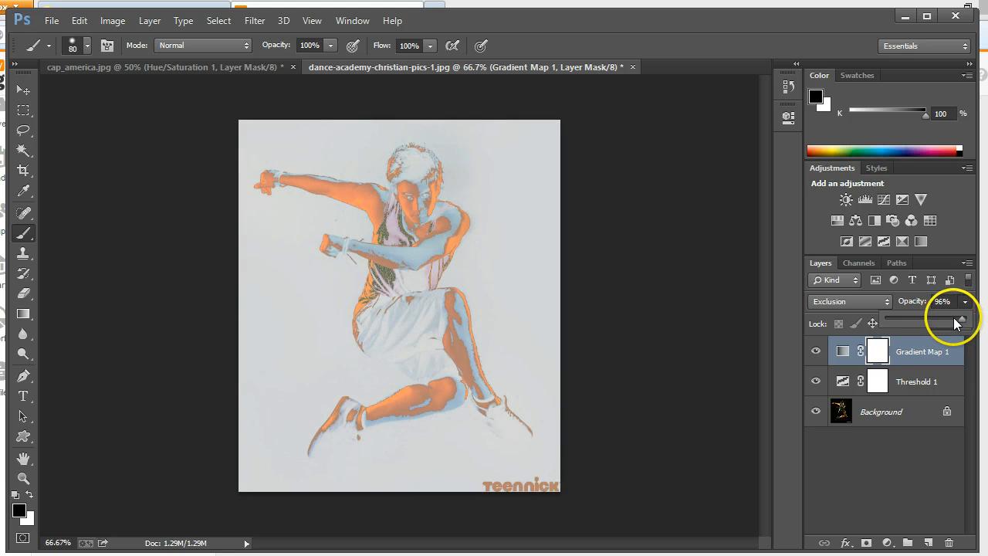
- Try the Saturation blend mode on the Gradient Map layer, and restore it to Normal at 100% opacity
click(865, 301)
click(854, 365)
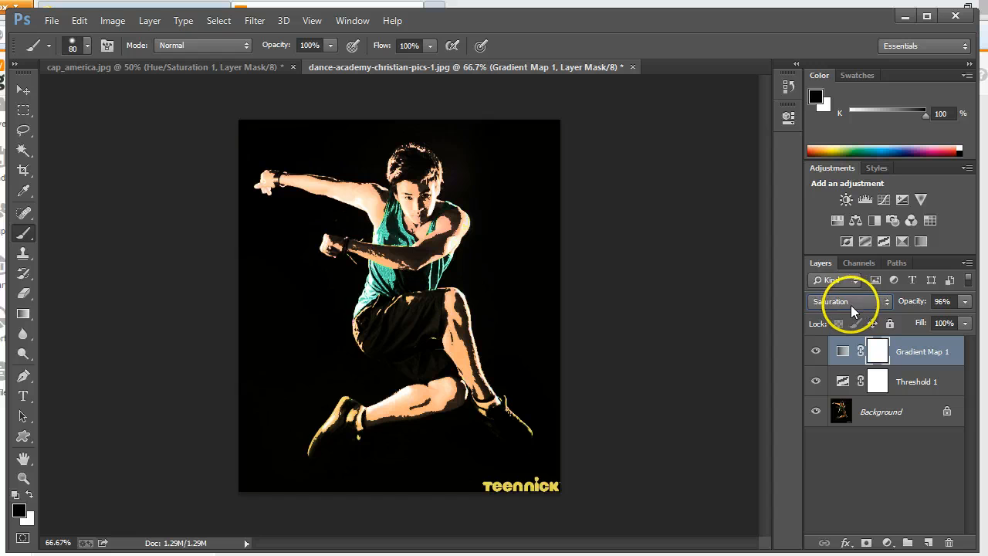
click(857, 302)
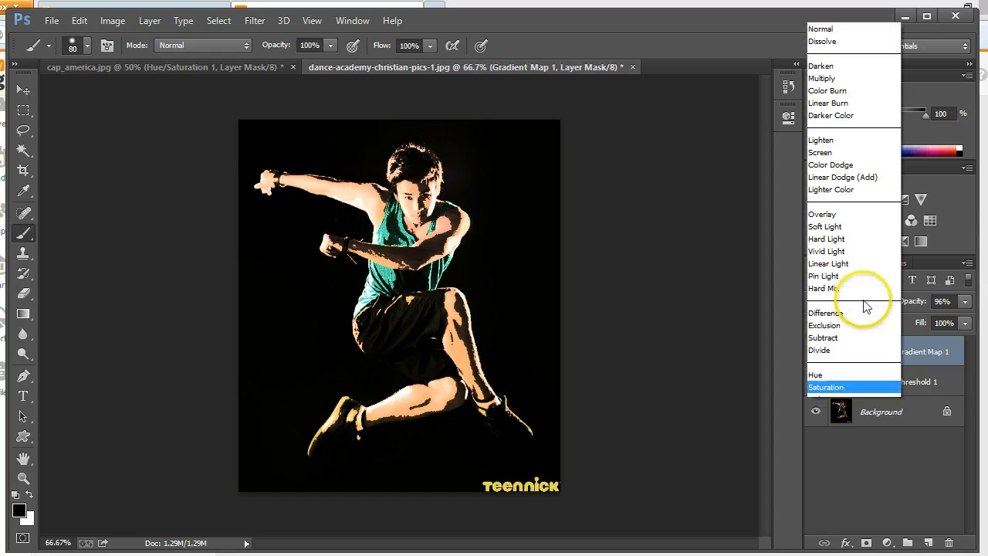
click(849, 14)
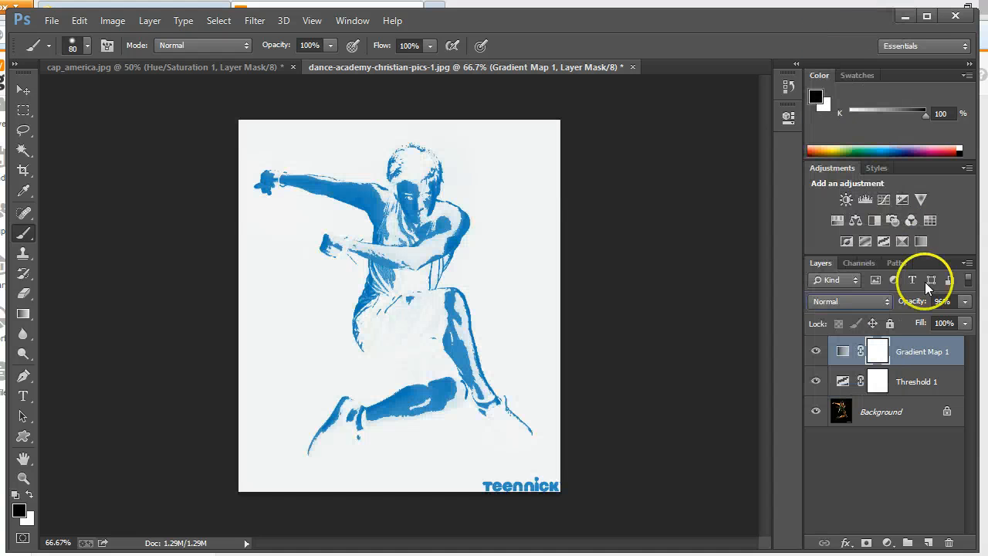
click(964, 302)
drag(963, 324, 949, 324)
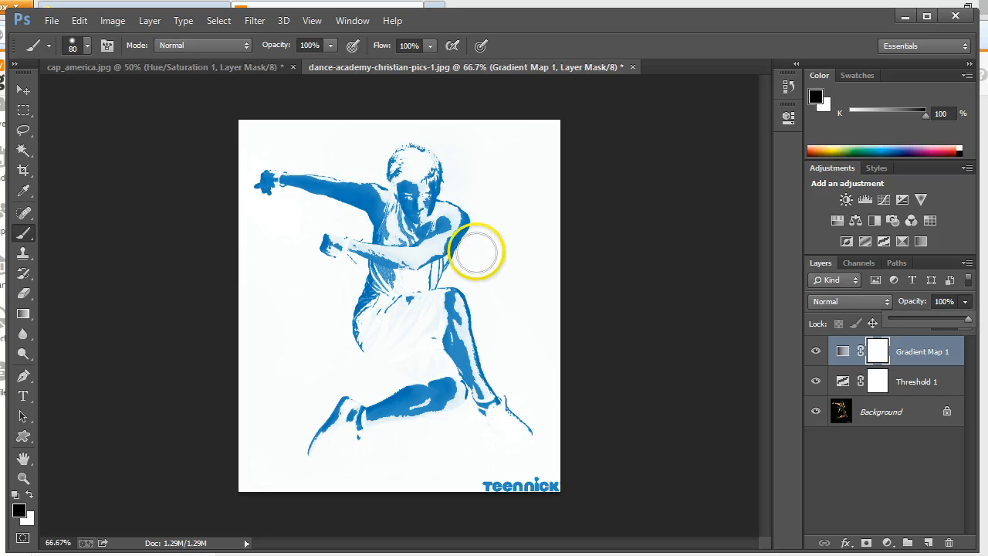
- Open the cup1 image from the ps_adj_layer folder
click(53, 23)
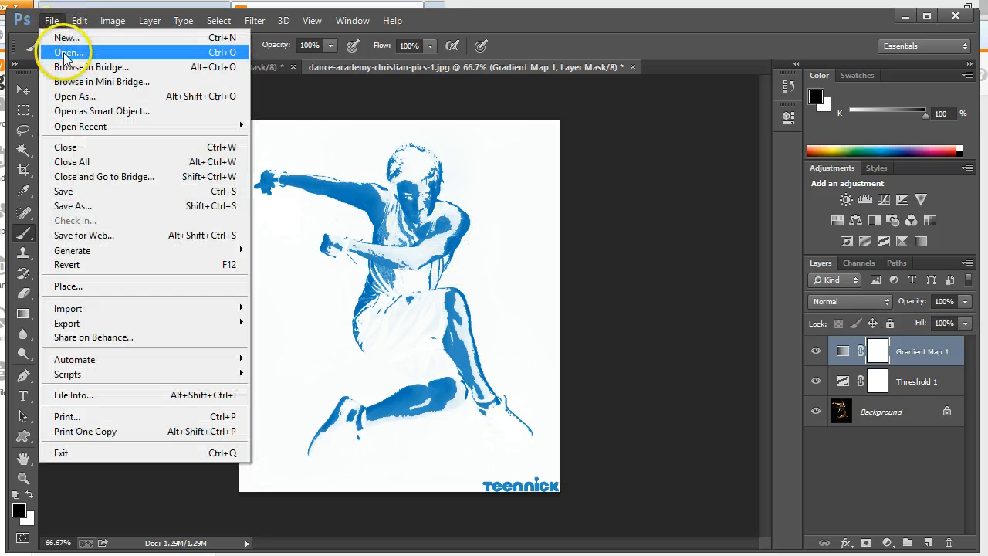
click(66, 54)
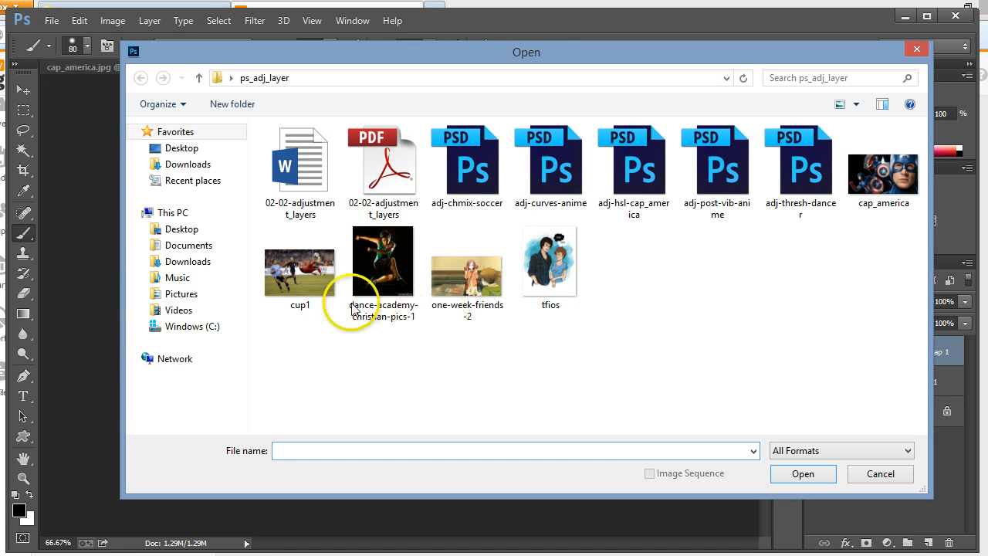
click(294, 272)
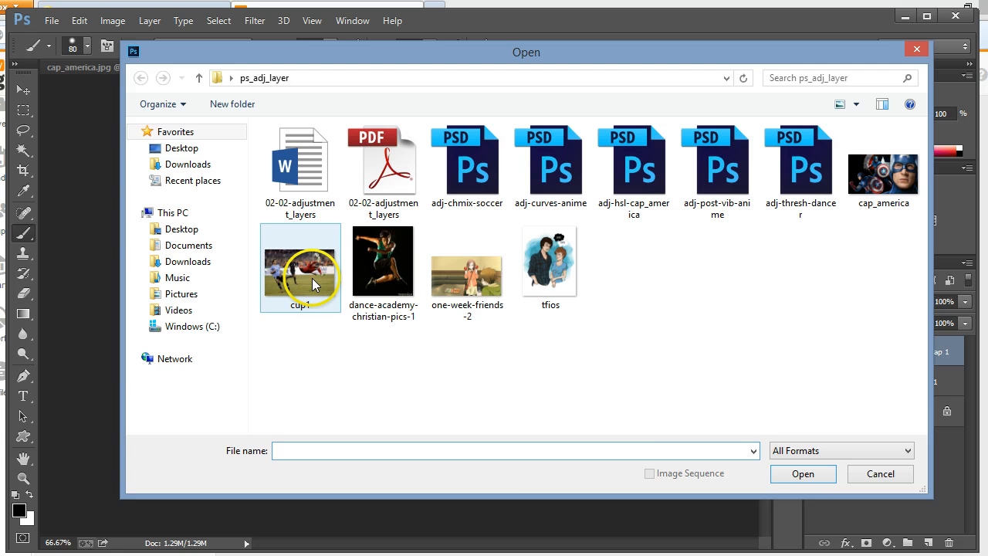
click(814, 475)
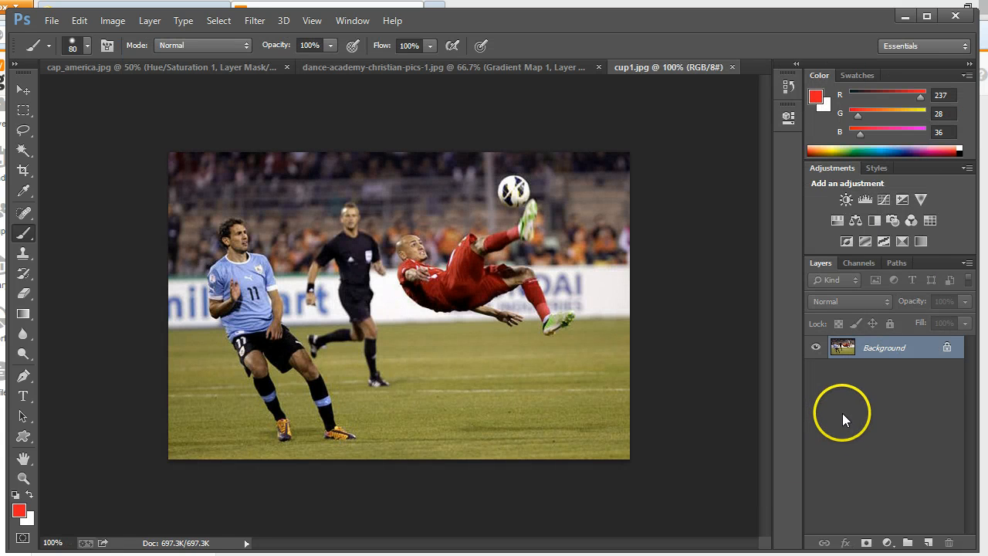
- Add a Channel Mixer adjustment layer to the soccer image with the Red output channel at Red +114, Green -127 and Blue +175
click(886, 543)
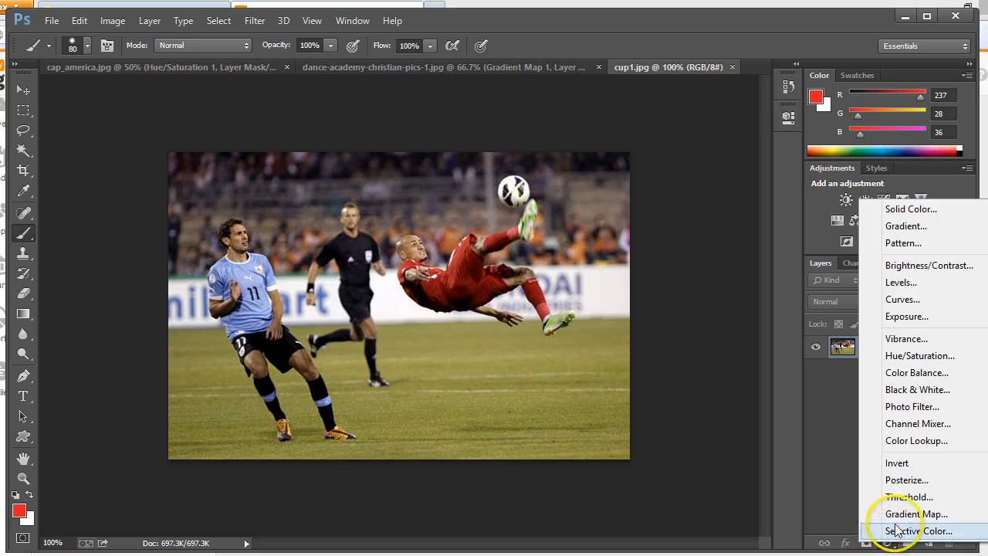
click(926, 426)
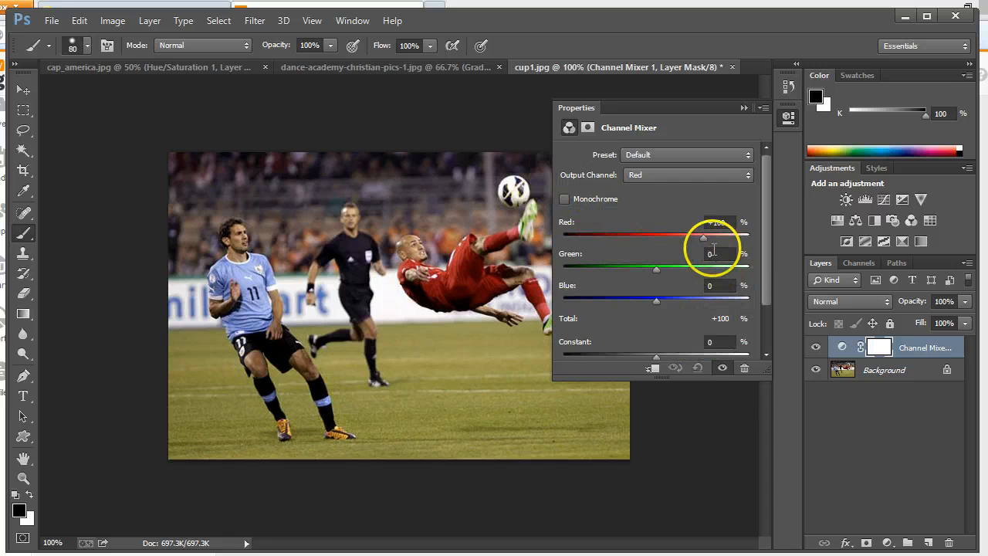
mouse_move(704, 240)
mouse_down()
mouse_move(628, 241)
mouse_move(676, 268)
mouse_move(717, 268)
mouse_up()
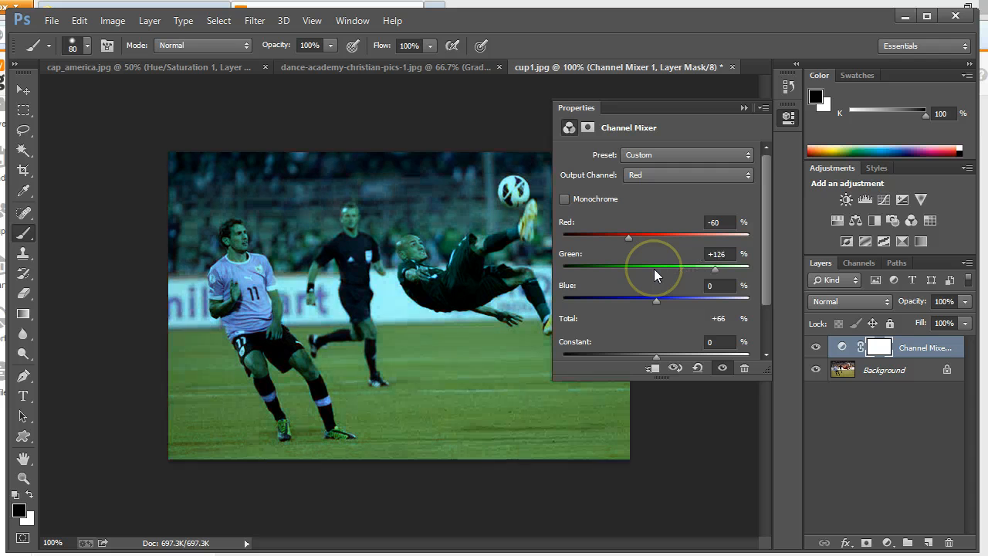
mouse_move(673, 297)
mouse_down()
mouse_move(586, 300)
mouse_move(725, 300)
mouse_up()
drag(628, 238, 596, 269)
mouse_move(725, 301)
mouse_down()
mouse_move(599, 301)
mouse_move(730, 299)
mouse_up()
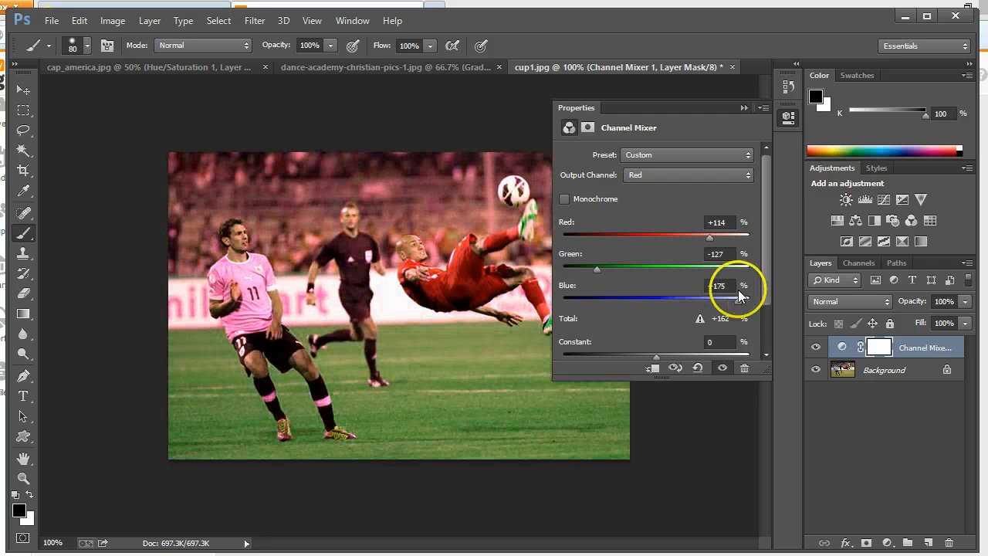
- Make the Channel Mixer monochrome with Red +35, Green +69 and Blue -2, and switch Monochrome back off
click(566, 200)
drag(676, 236, 673, 236)
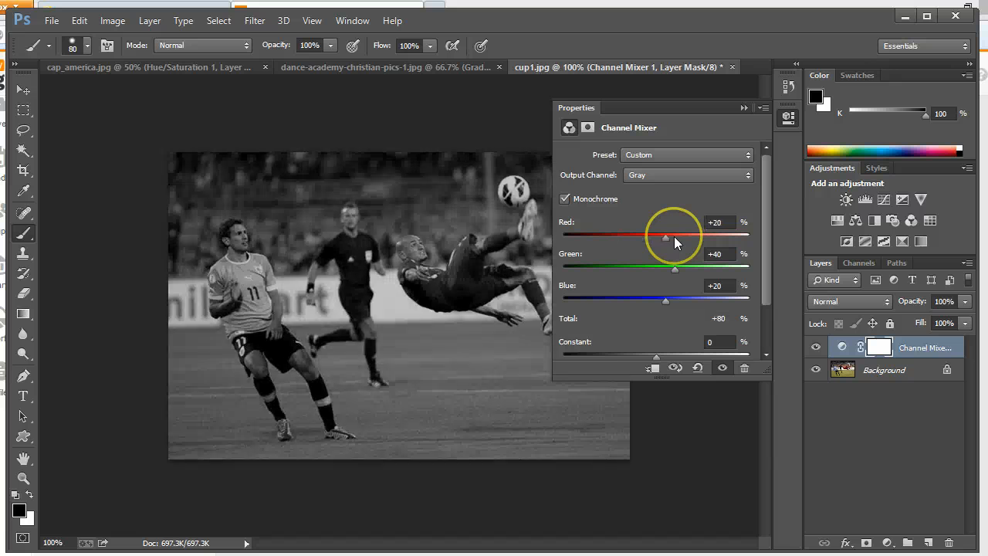
drag(674, 274, 664, 300)
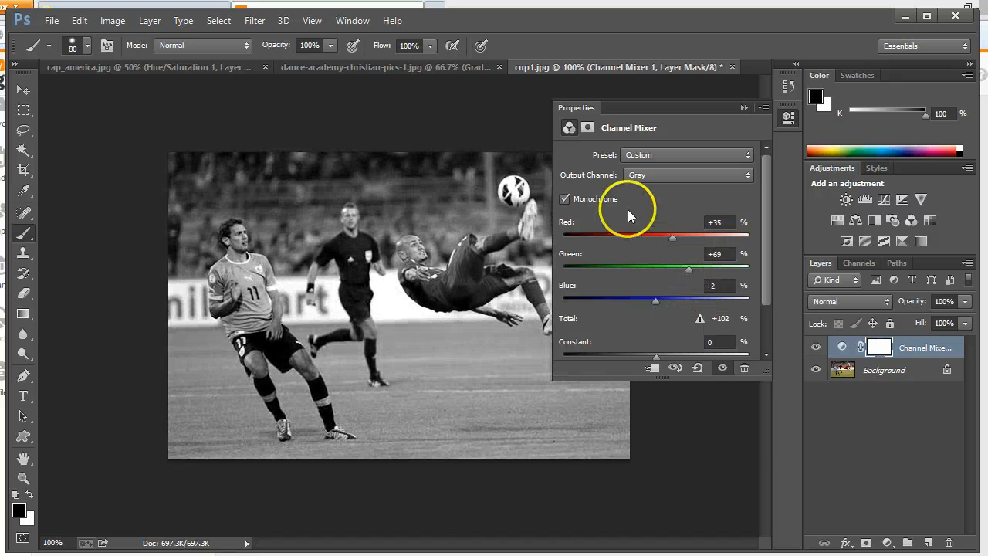
click(565, 199)
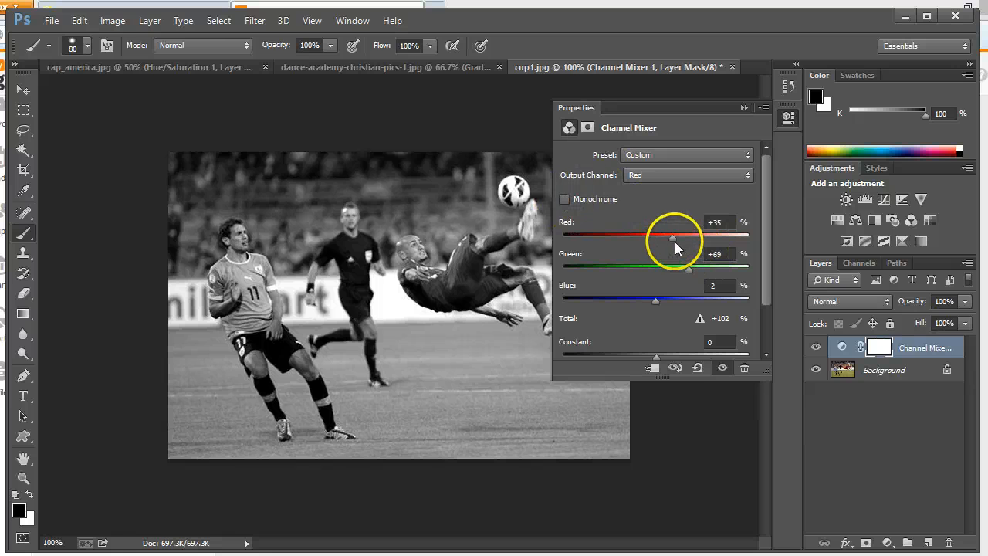
- Set the Channel Mixer's Red value to +121 for the Red output channel, and collapse the adjustment's properties
drag(673, 237, 711, 237)
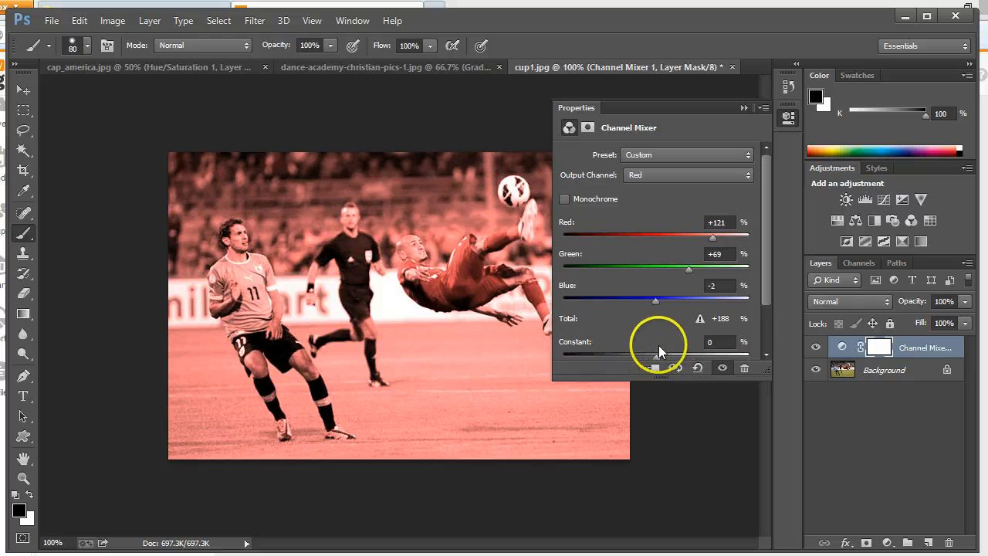
click(744, 107)
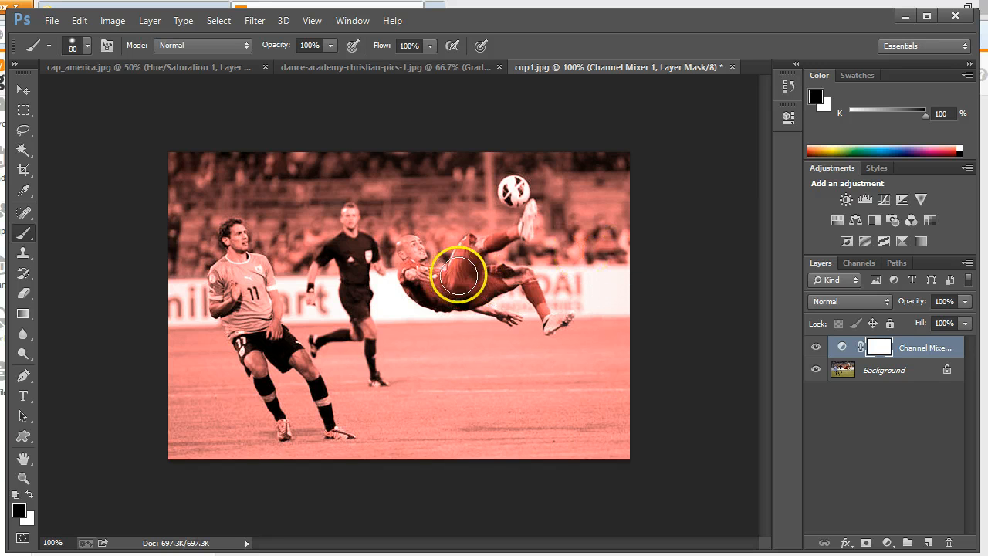
- Reduce the brush to 25 px and paint black on the Channel Mixer mask over the kicking player in red and the ball
key(bracketleft)
key(bracketleft)
key(bracketleft)
key(bracketleft)
key(bracketleft)
key(bracketleft)
key(bracketleft)
key(bracketleft)
drag(426, 279, 421, 277)
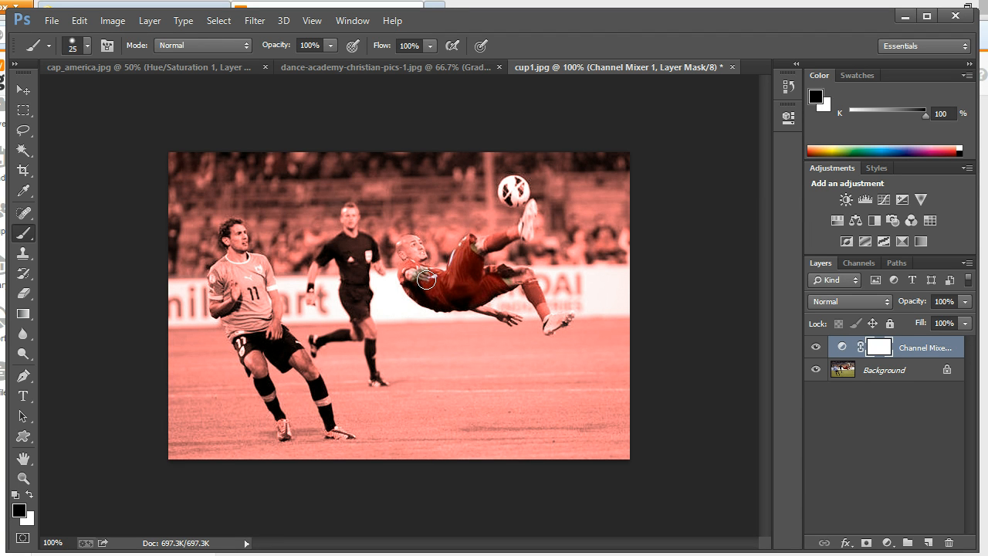
drag(426, 279, 505, 277)
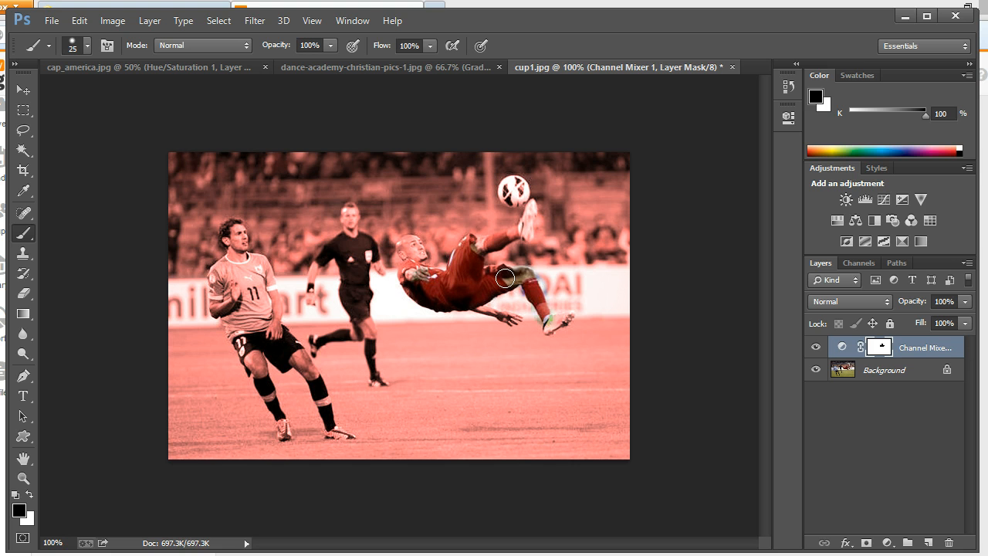
mouse_move(501, 226)
mouse_down()
mouse_move(490, 258)
mouse_move(526, 217)
mouse_move(514, 193)
mouse_move(452, 284)
mouse_up()
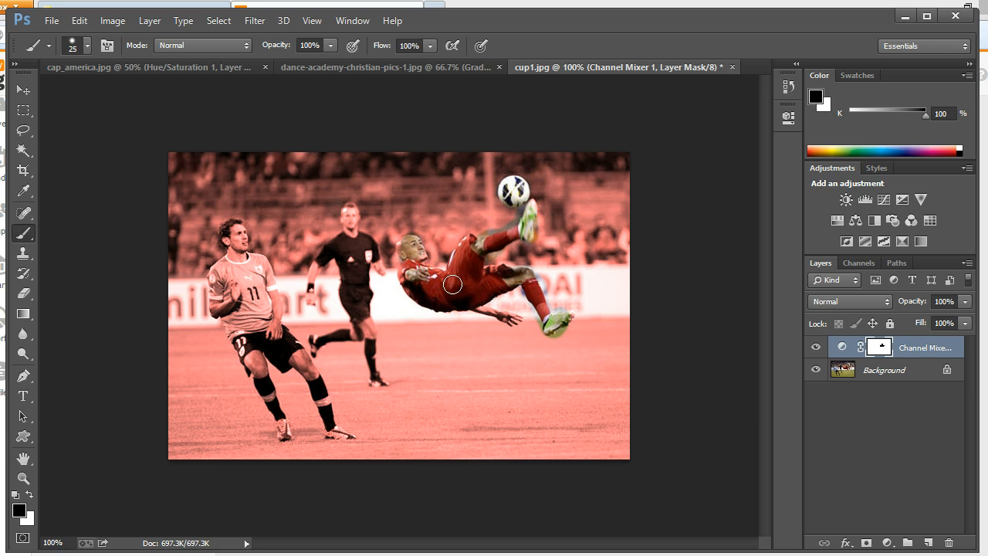
- Paint black on the Channel Mixer mask over the number 11 player's shirt, head, arms and legs
drag(262, 278, 247, 276)
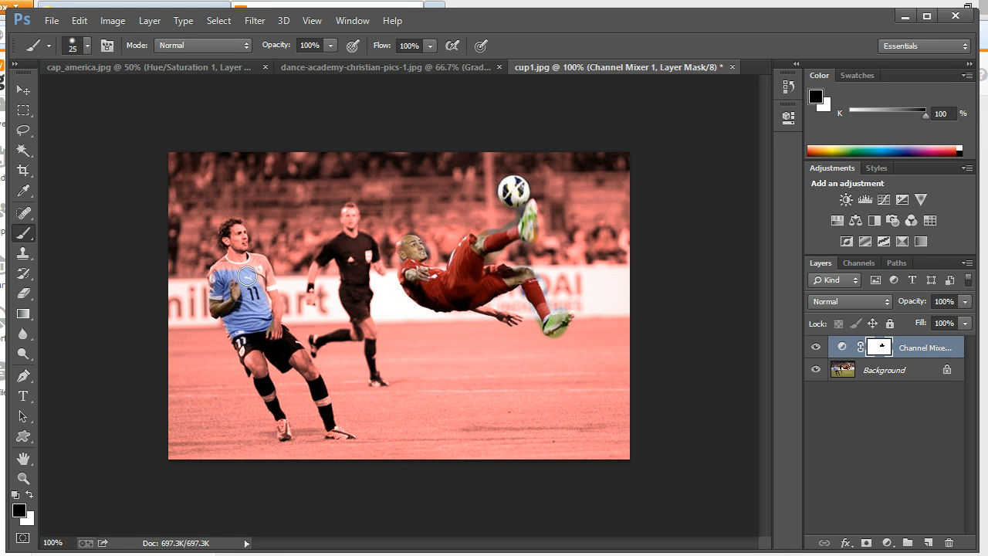
mouse_move(236, 232)
mouse_down()
mouse_move(244, 270)
mouse_move(262, 264)
mouse_move(276, 344)
mouse_move(335, 414)
mouse_move(252, 342)
mouse_move(265, 412)
mouse_move(280, 423)
mouse_move(244, 342)
mouse_move(300, 363)
mouse_move(324, 408)
mouse_move(270, 292)
mouse_up()
mouse_move(432, 227)
mouse_down()
mouse_move(368, 214)
mouse_move(375, 229)
mouse_move(360, 258)
mouse_move(267, 284)
mouse_move(222, 276)
mouse_move(247, 305)
mouse_move(275, 313)
mouse_move(296, 274)
mouse_up()
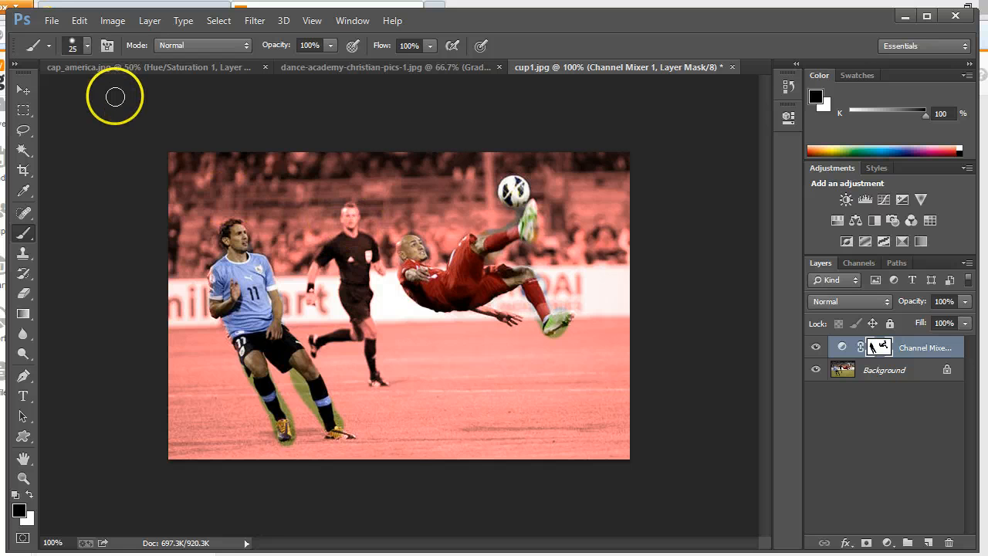
- Begin saving the cap_america image in Photoshop format under the name adj1, and cancel the save
click(109, 68)
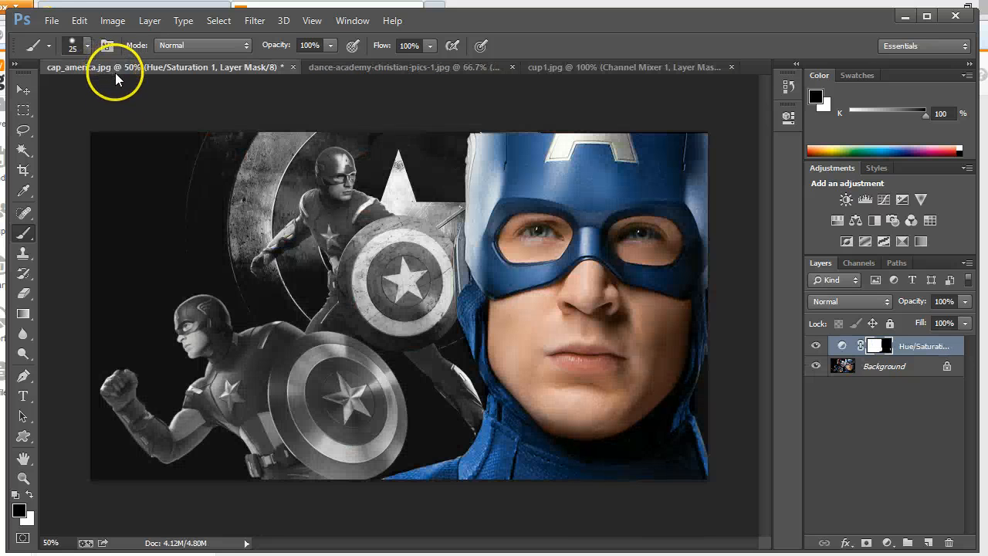
click(53, 20)
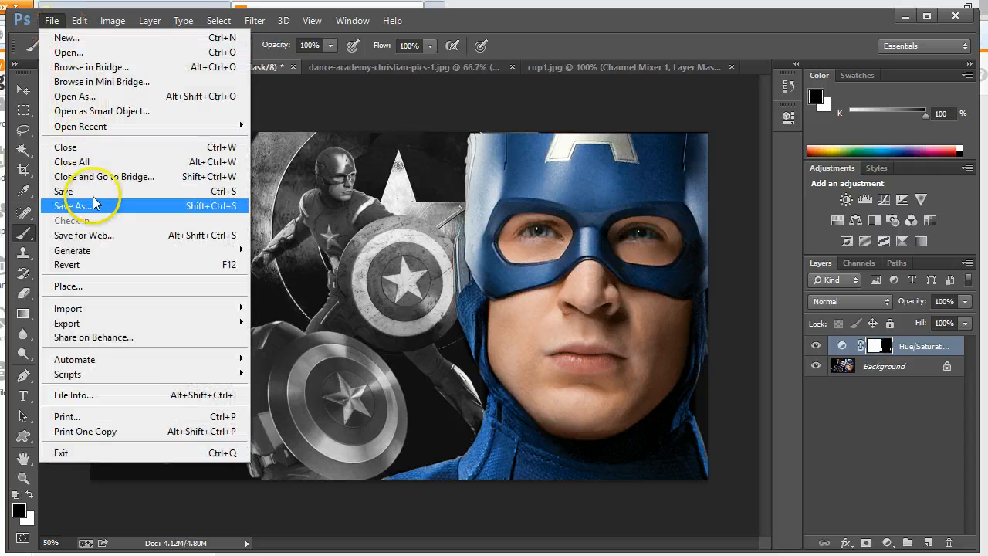
click(94, 205)
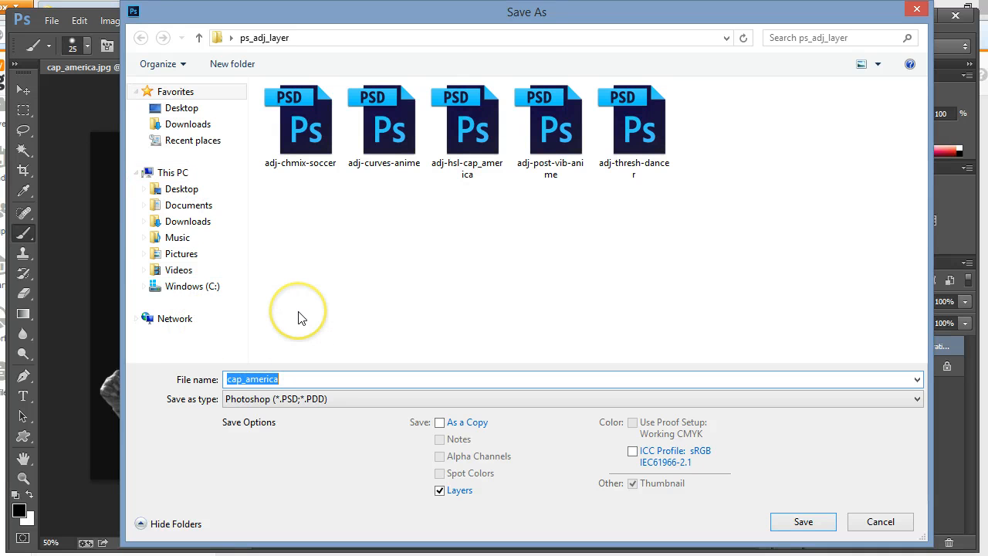
text(adj1)
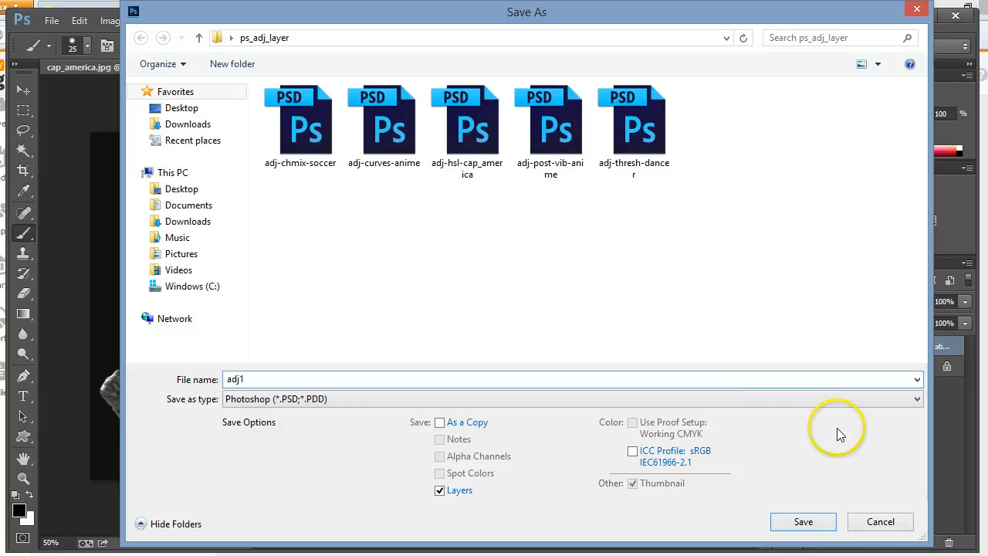
click(881, 521)
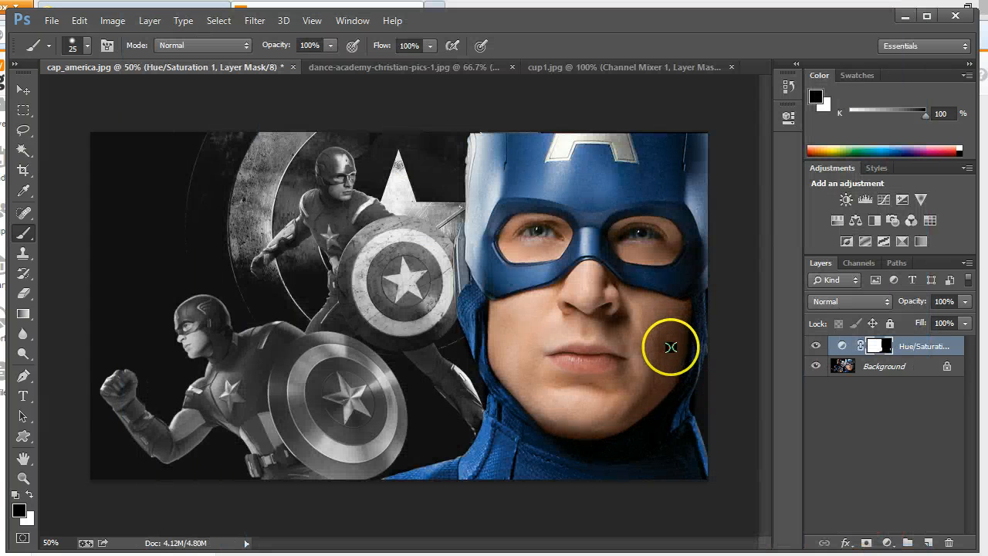